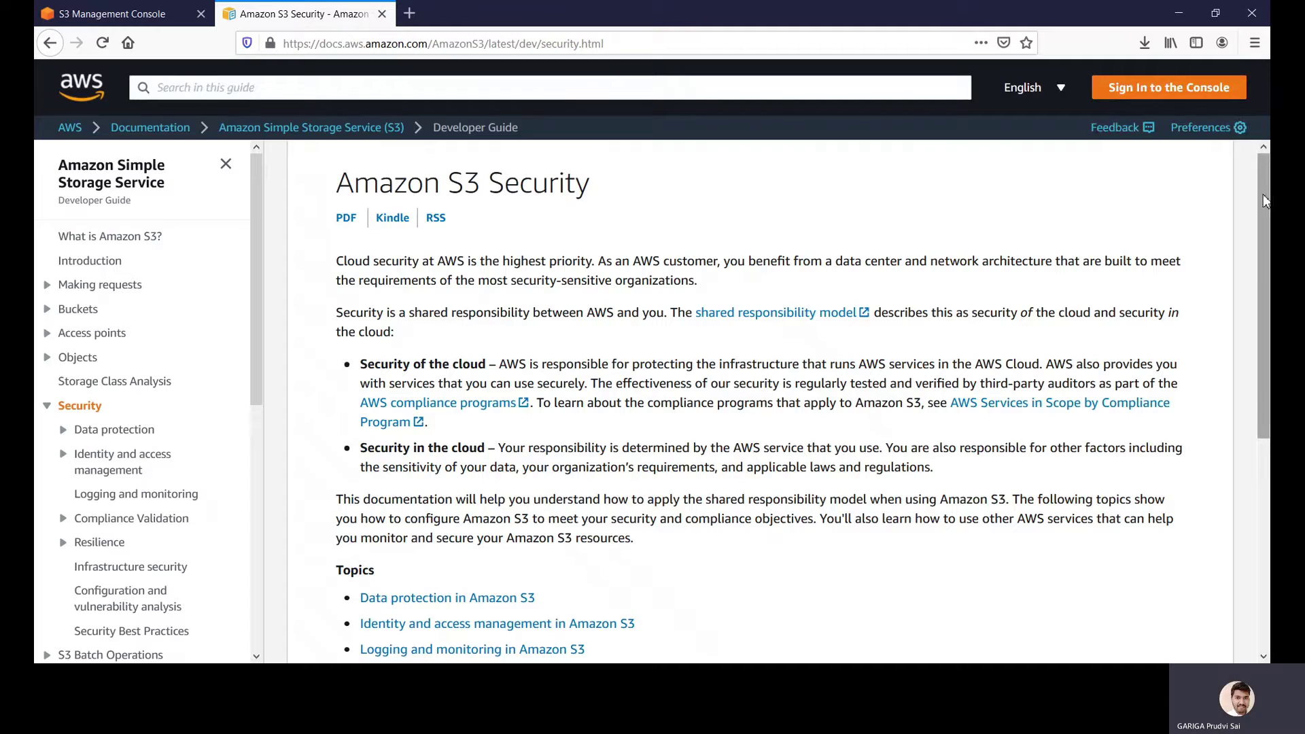
# - Read through the Amazon S3 Security overview and its list of topics in the developer guide
pyautogui.moveTo(1268, 169); pyautogui.dragTo(1269, 243)
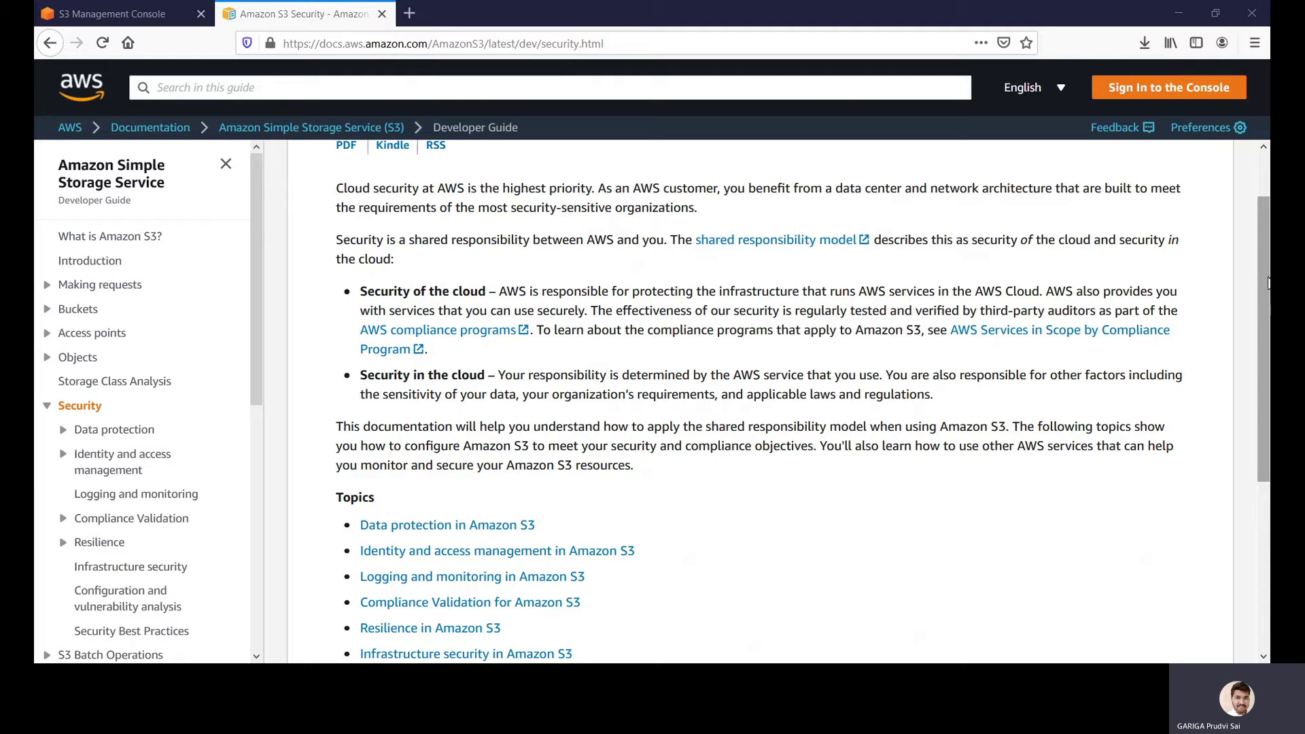
pyautogui.scroll(1, 1269, 224)
pyautogui.scroll(2, 1268, 224)
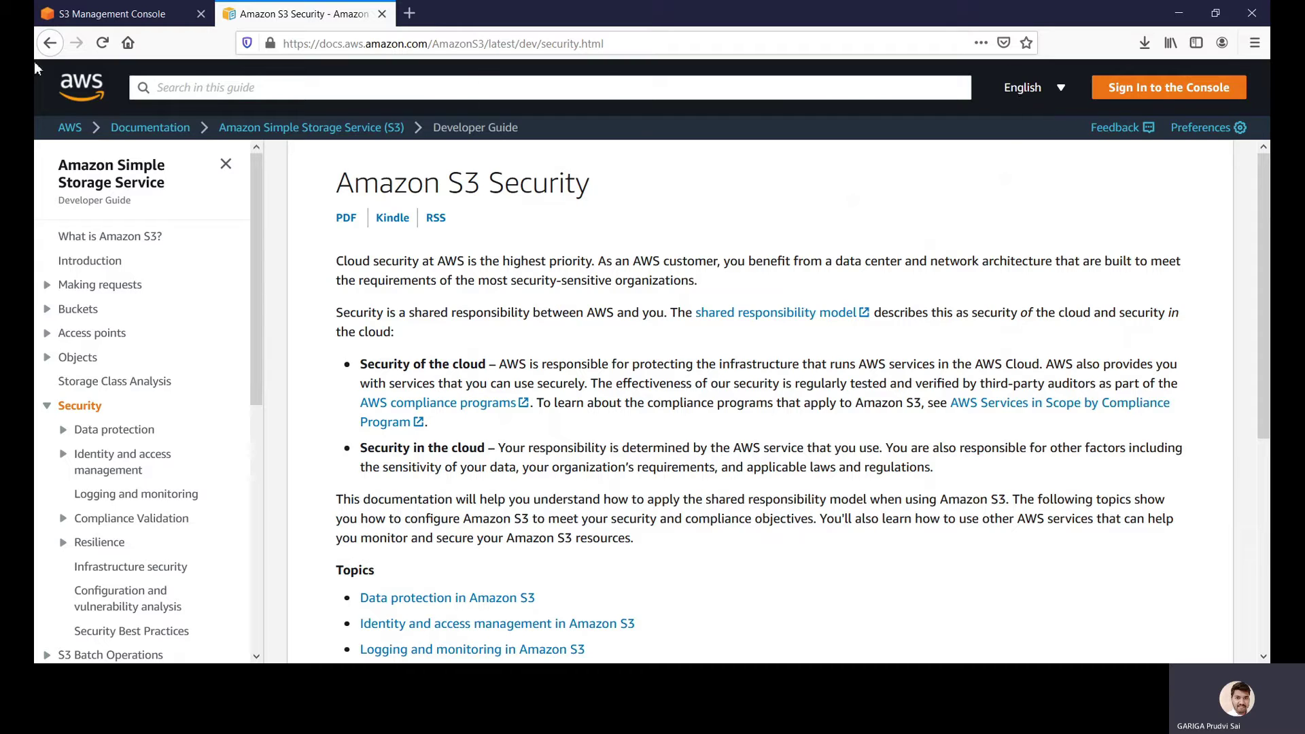
# - Switch to the S3 console and review the letmehackit2020 bucket's properties and block public access settings
pyautogui.click(125, 19)
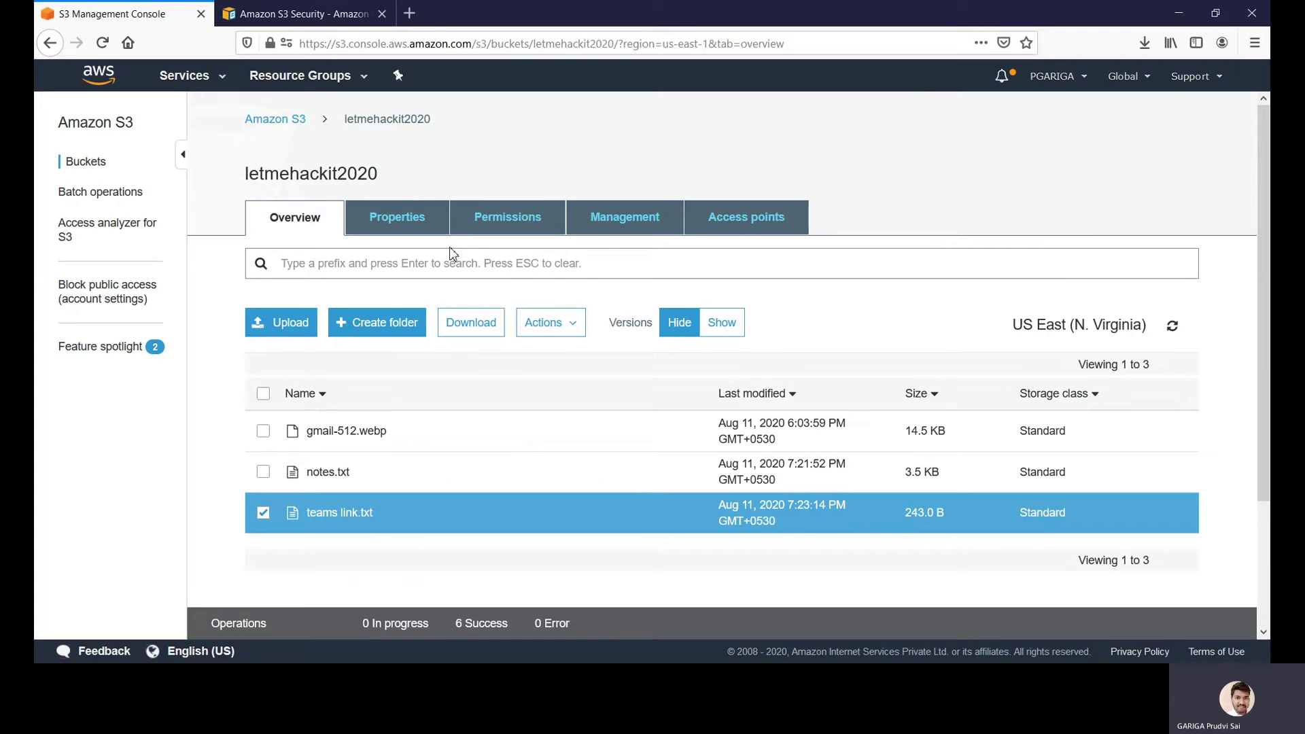
pyautogui.click(400, 220)
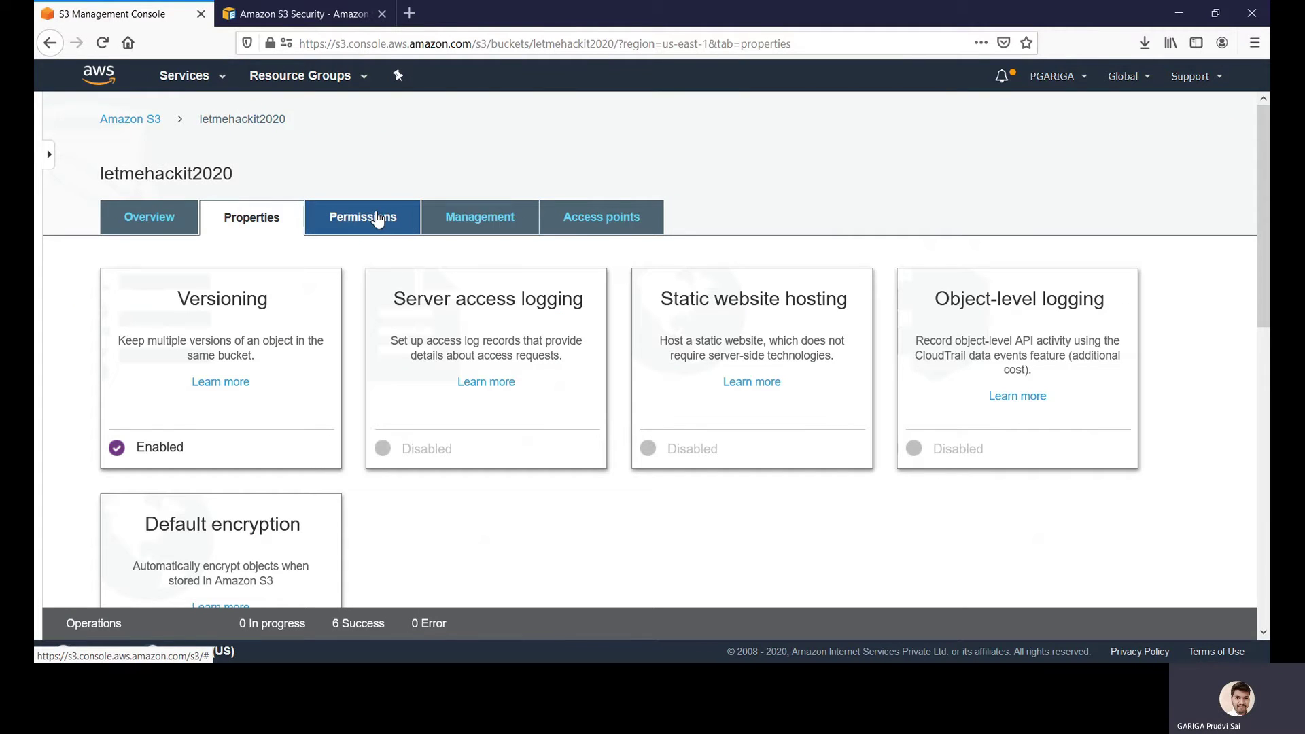
pyautogui.click(377, 217)
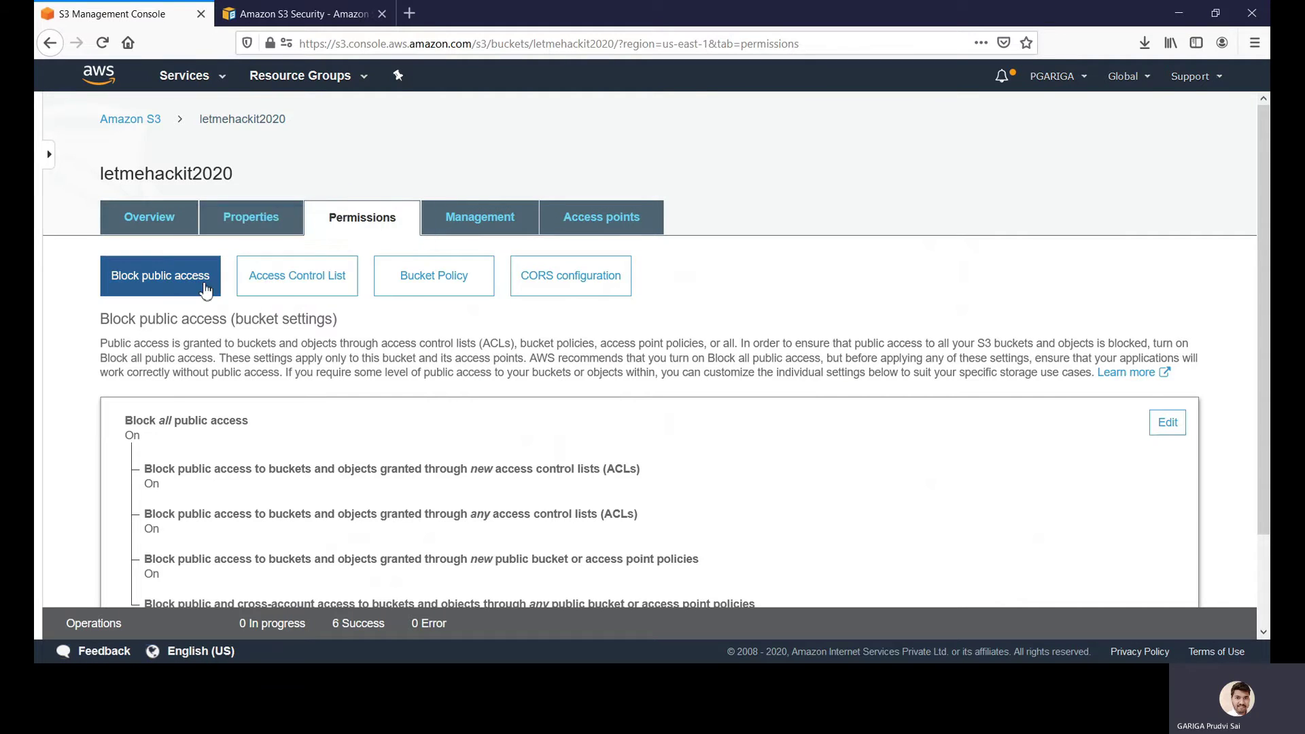
pyautogui.scroll(-3, 1156, 306)
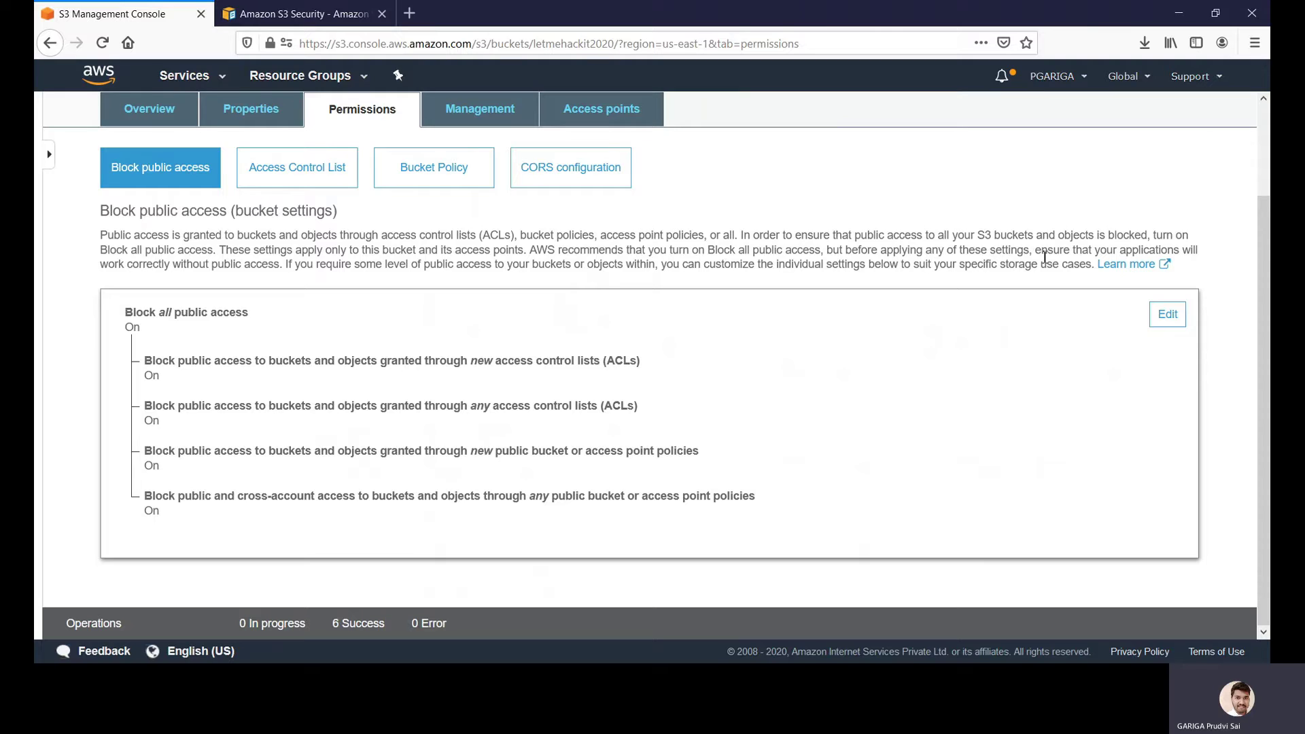
pyautogui.moveTo(1000, 235); pyautogui.dragTo(1035, 238)
pyautogui.click(188, 113)
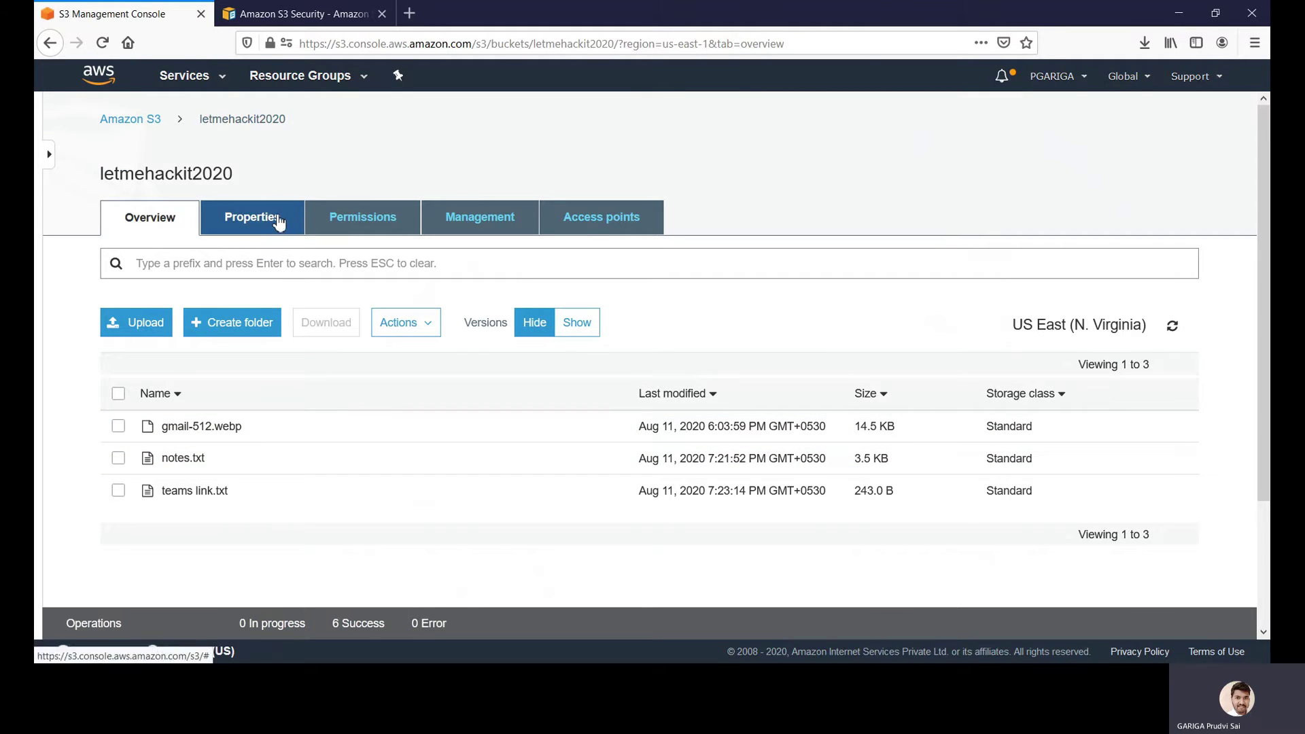
# - Open the bucket policy editor in the letmehackit2020 bucket's permissions and launch the AWS Policy Generator
pyautogui.click(326, 219)
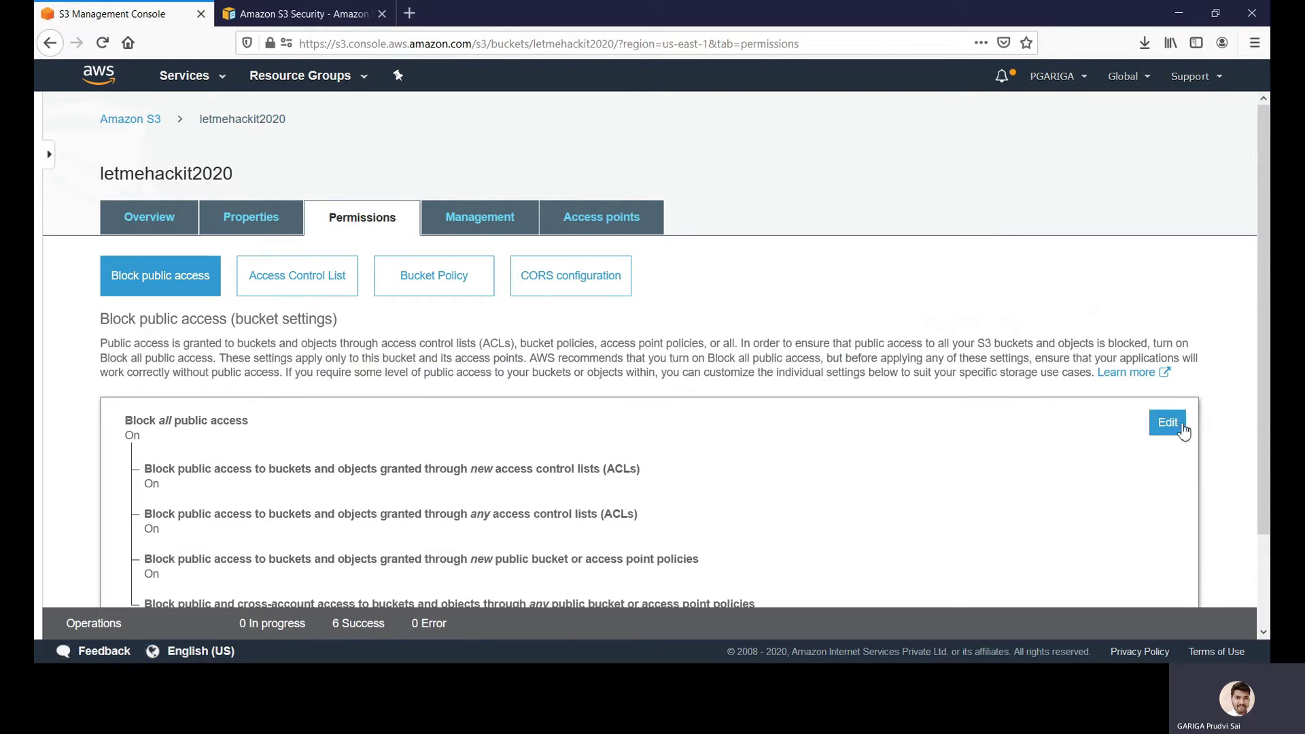
pyautogui.click(321, 294)
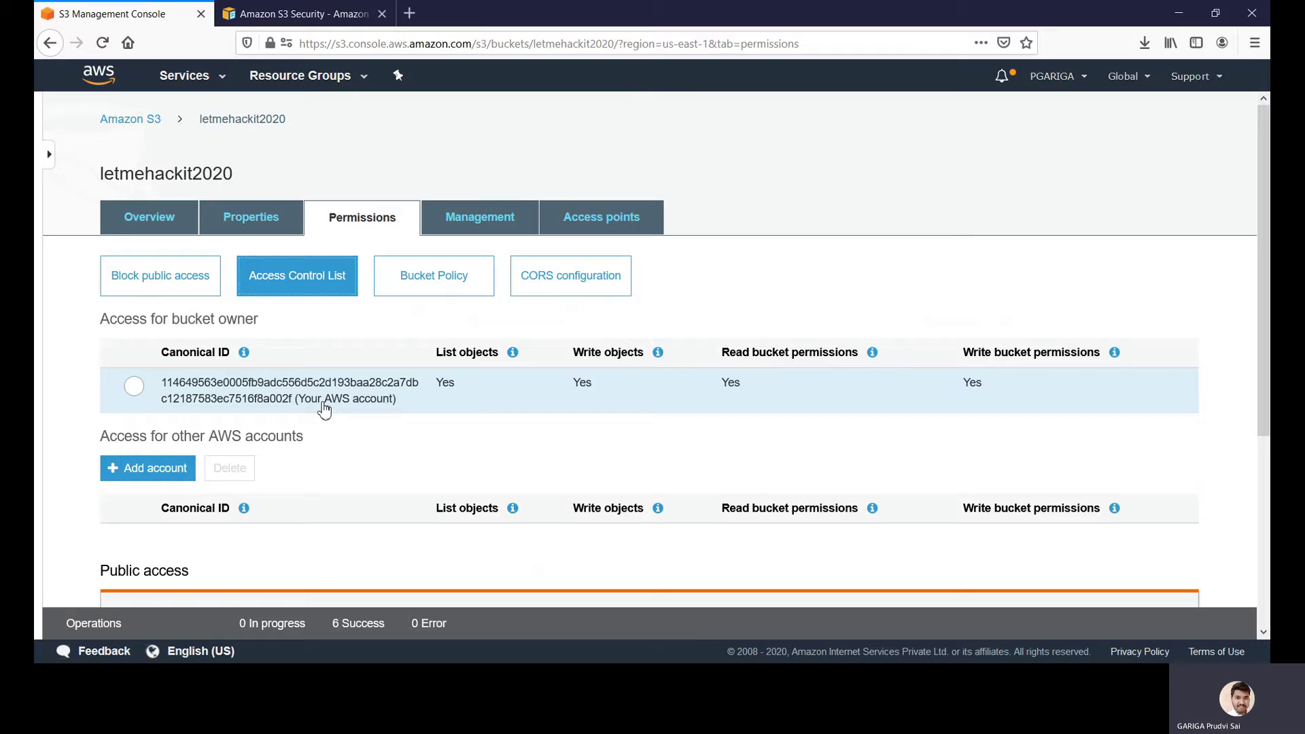
pyautogui.click(449, 276)
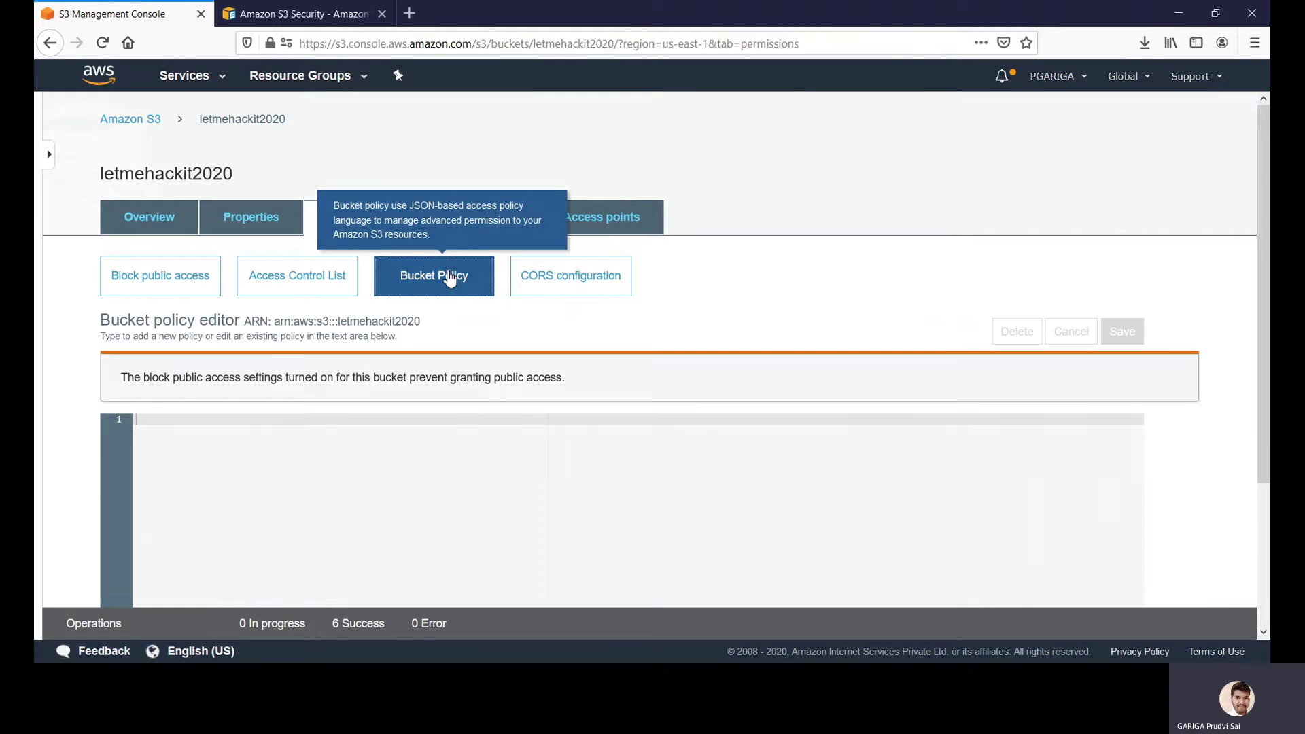
pyautogui.moveTo(1263, 266); pyautogui.dragTo(1269, 392)
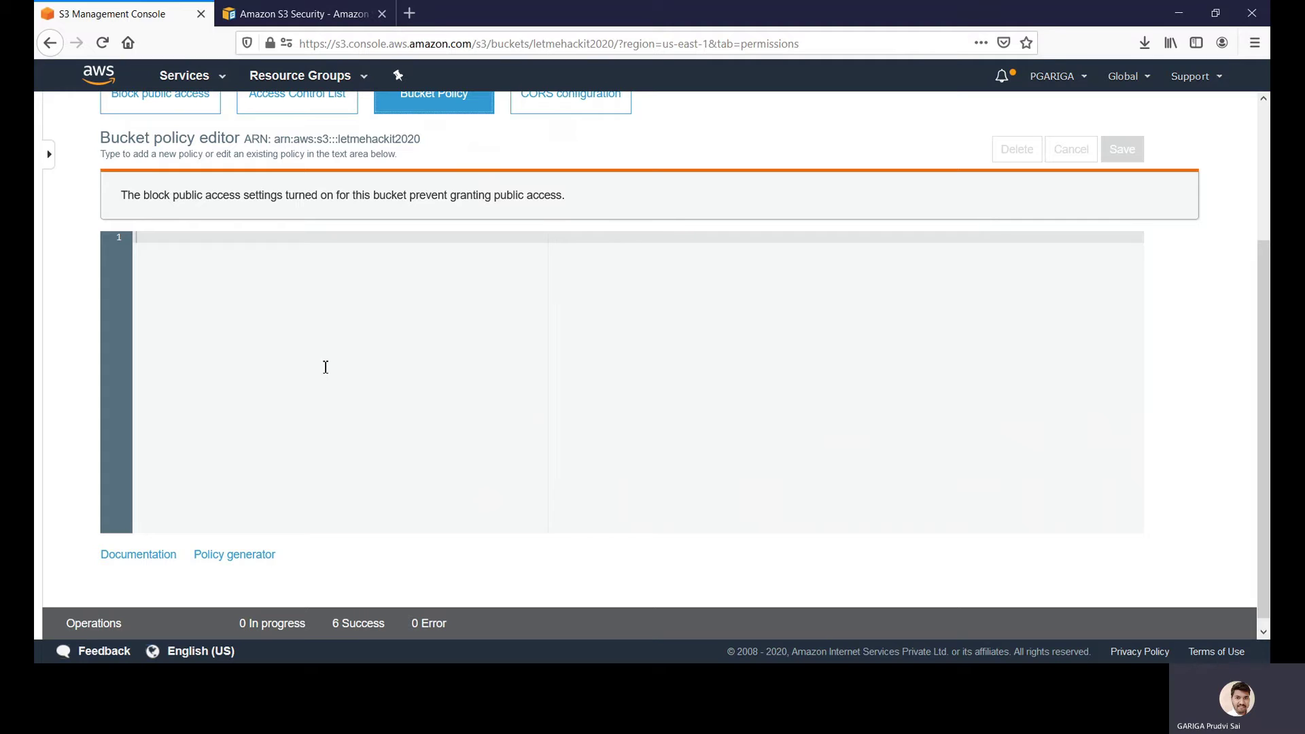
pyautogui.click(234, 555)
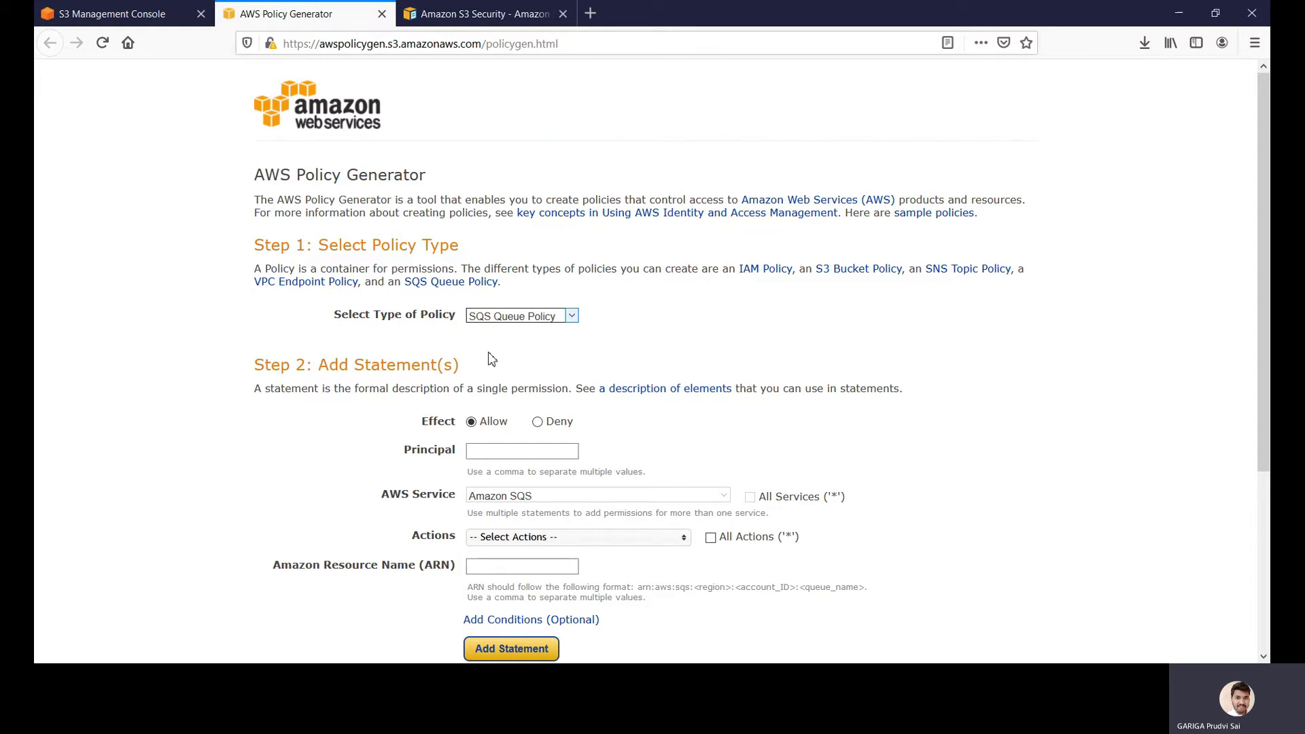
# - Set the policy type to S3 Bucket Policy and enter * as the principal of the Allow statement
pyautogui.press('Down')
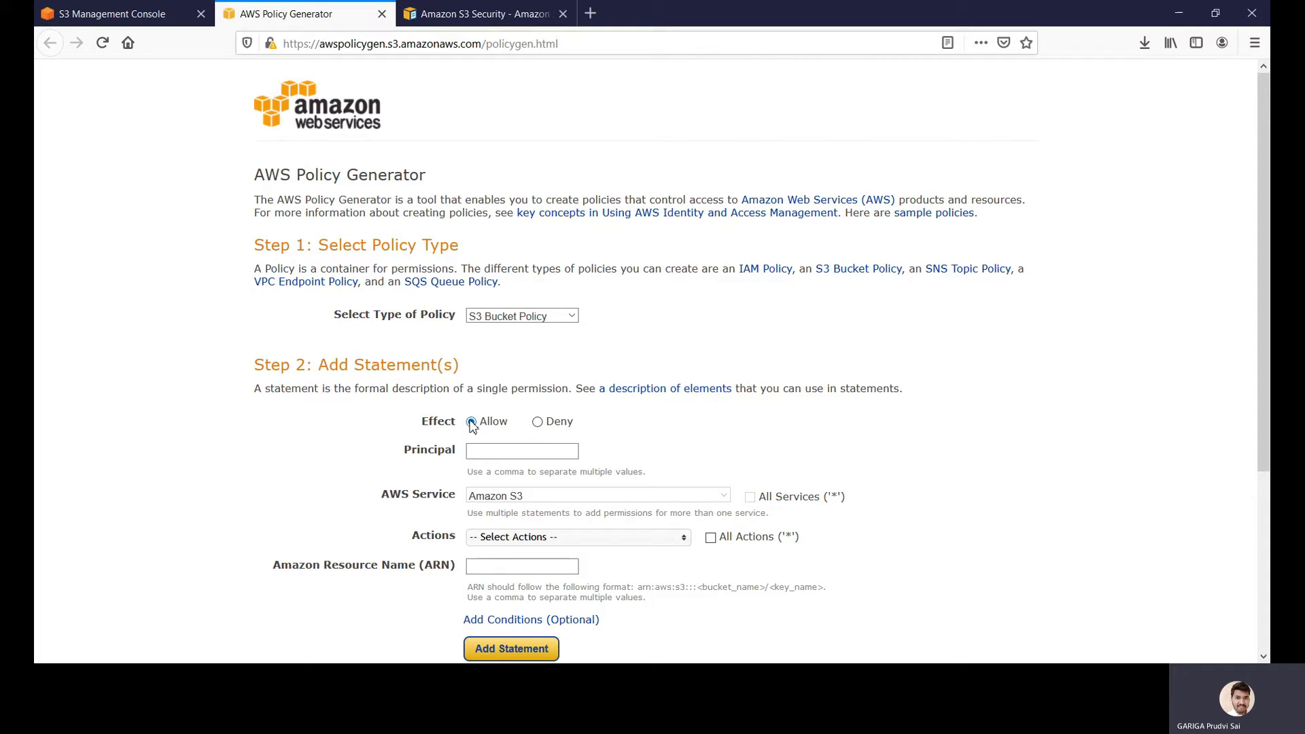
pyautogui.click(482, 452)
pyautogui.write('*')
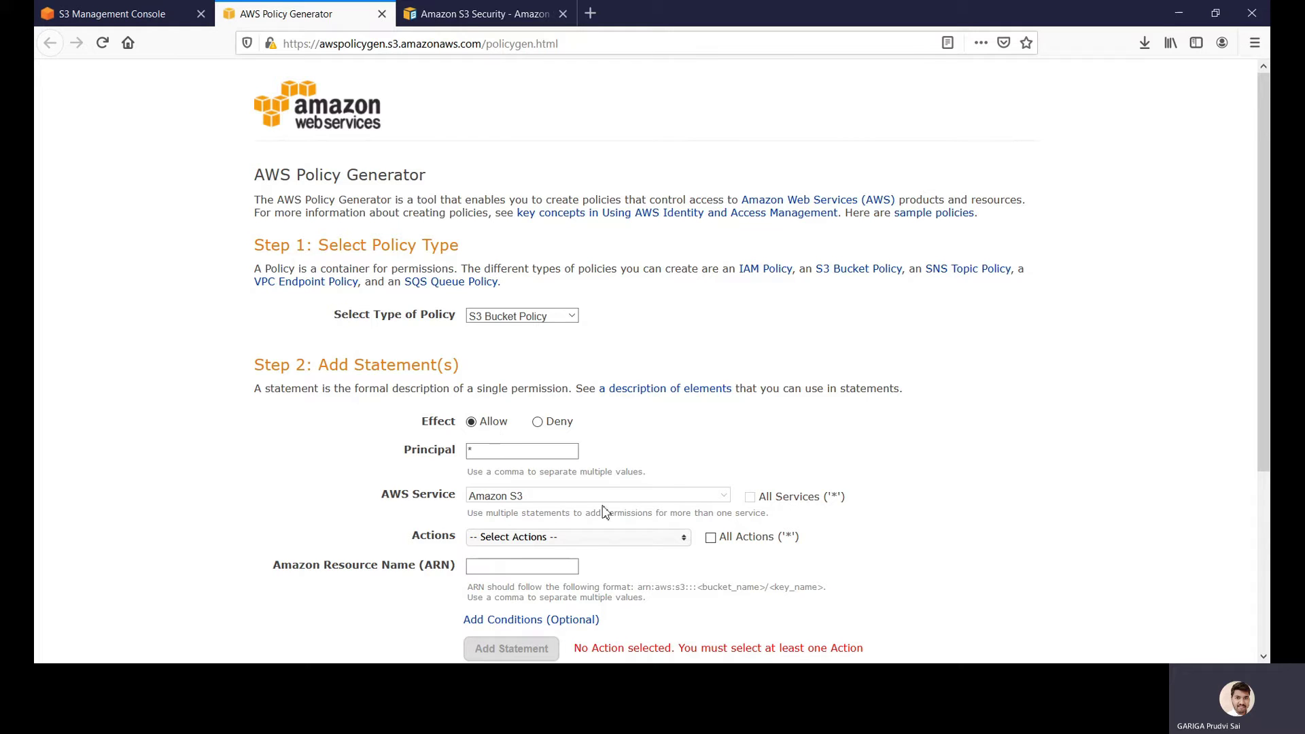
# - Select GetObject as the action for the policy statement
pyautogui.moveTo(1258, 333); pyautogui.dragTo(1259, 431)
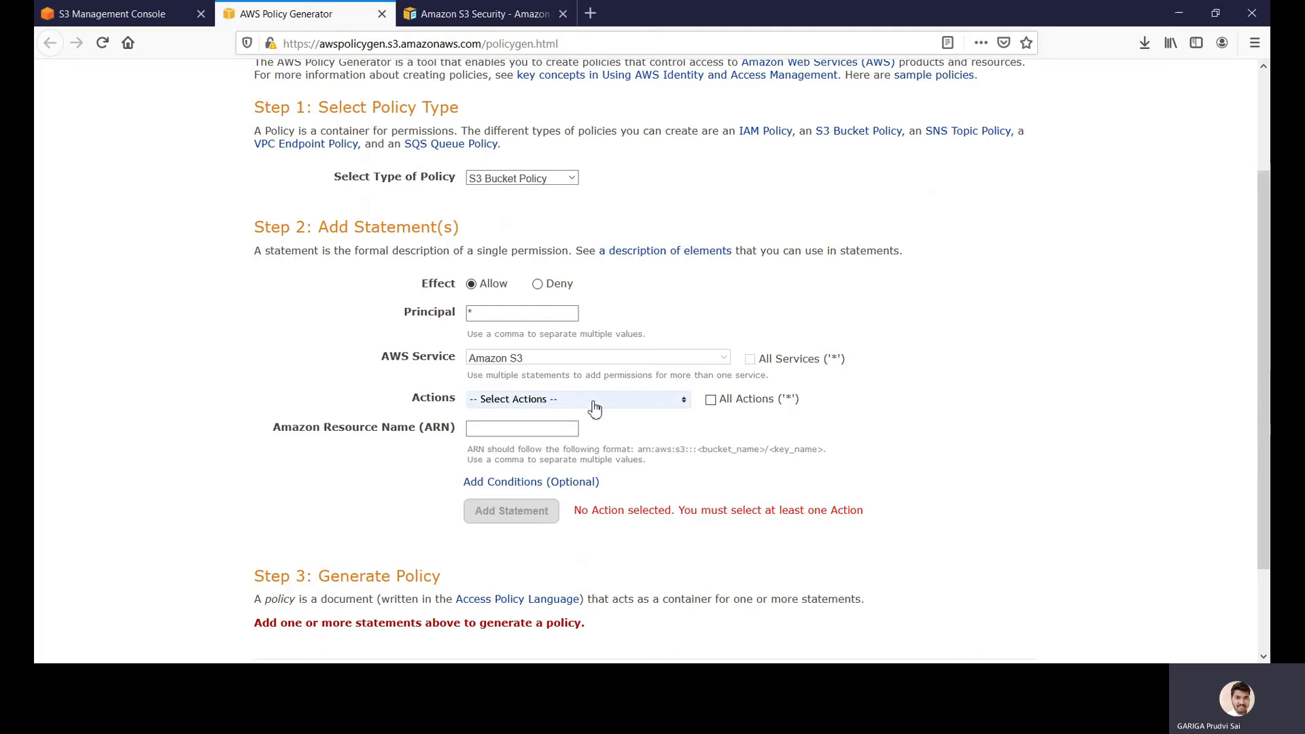
pyautogui.click(586, 401)
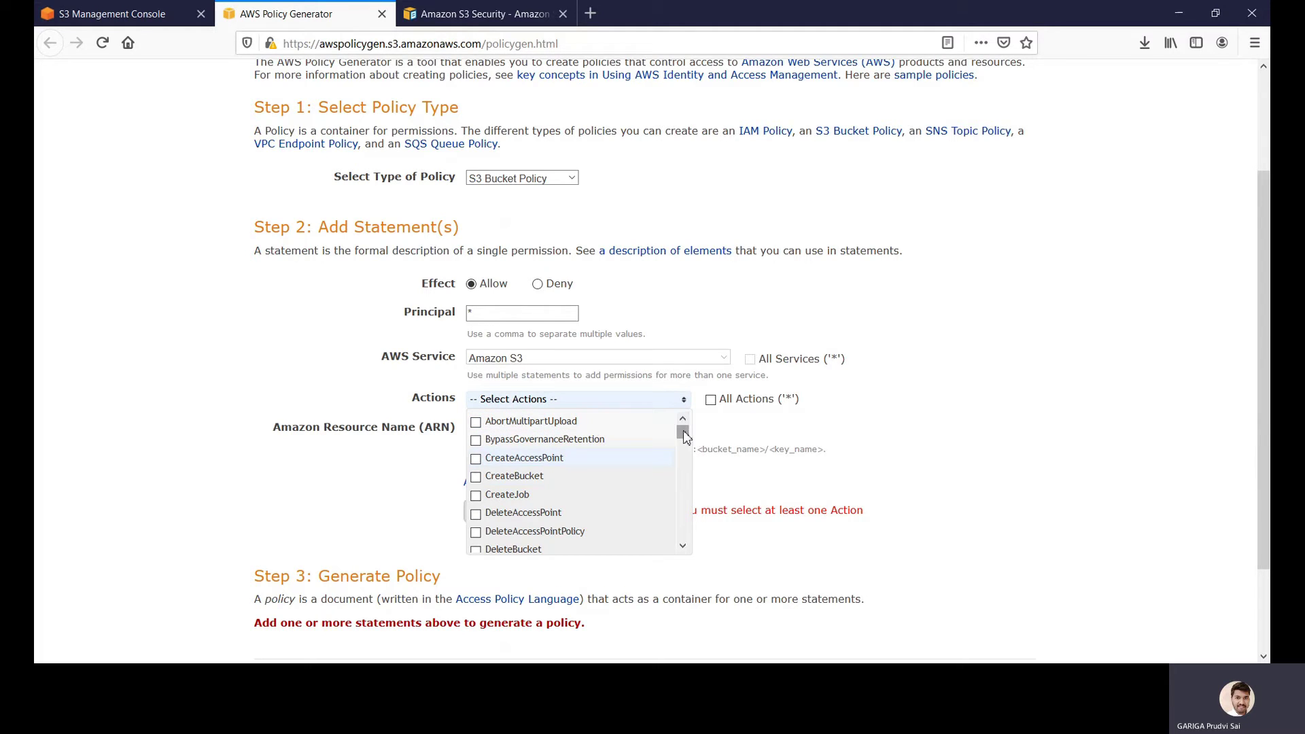
pyautogui.moveTo(684, 437); pyautogui.dragTo(684, 440)
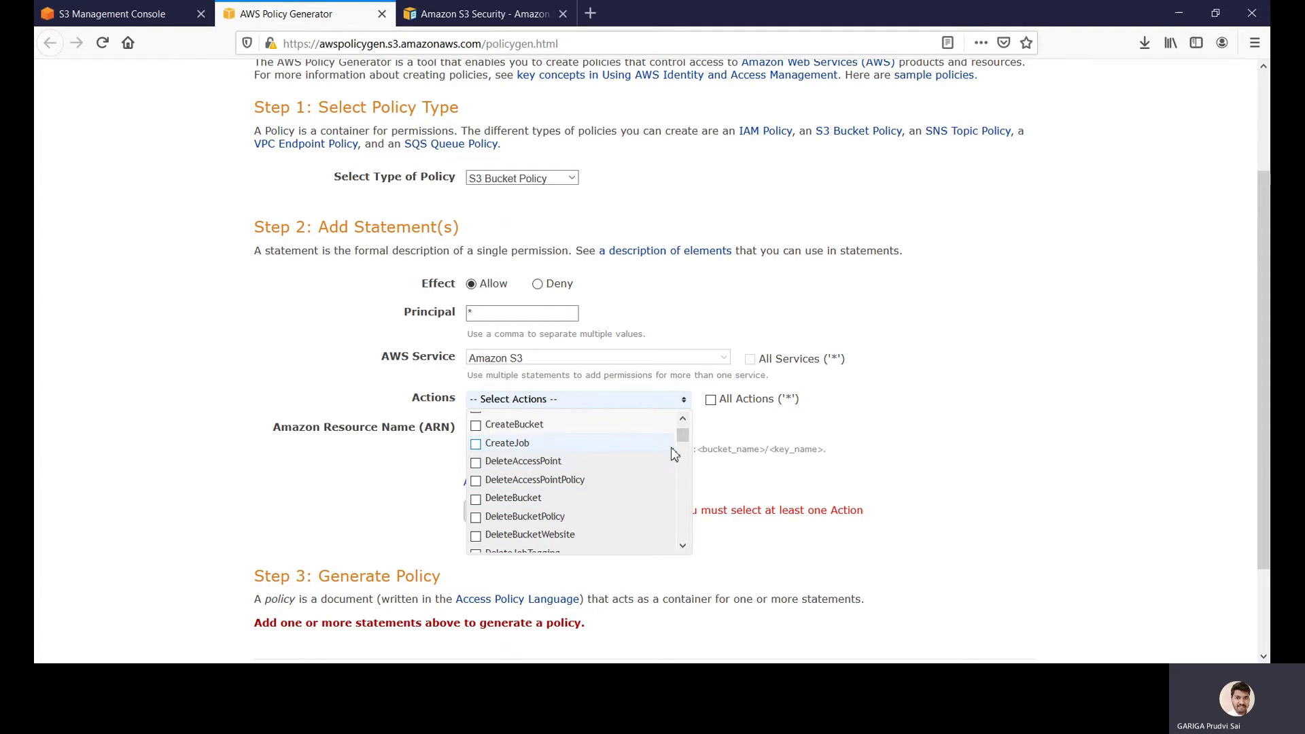
pyautogui.moveTo(683, 440); pyautogui.dragTo(688, 483)
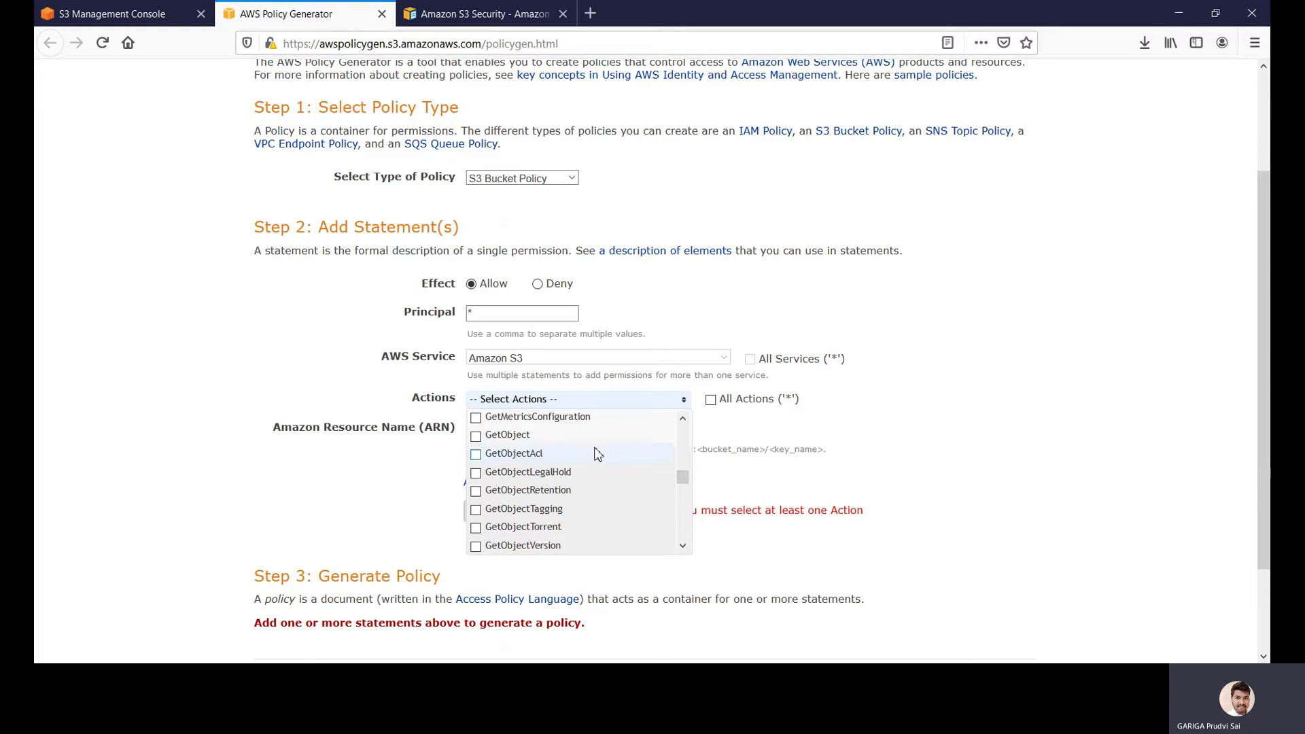
pyautogui.click(511, 439)
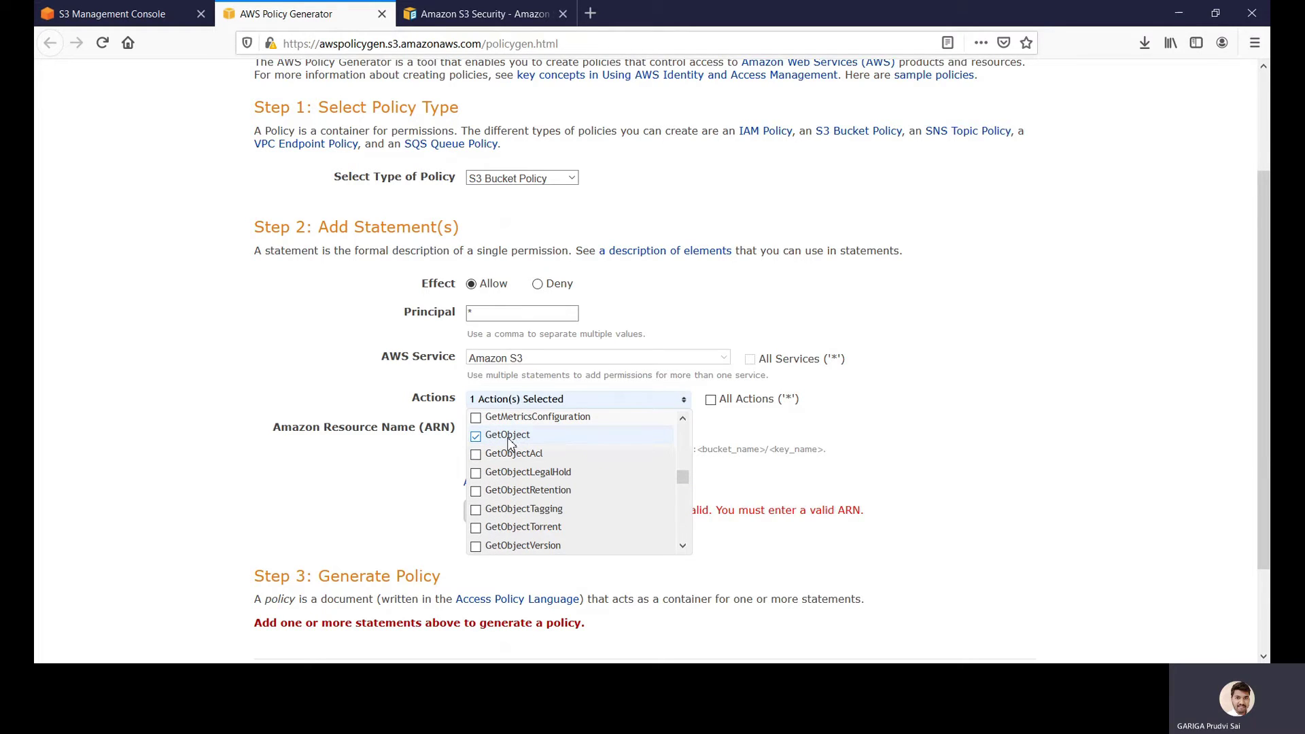
pyautogui.click(1055, 435)
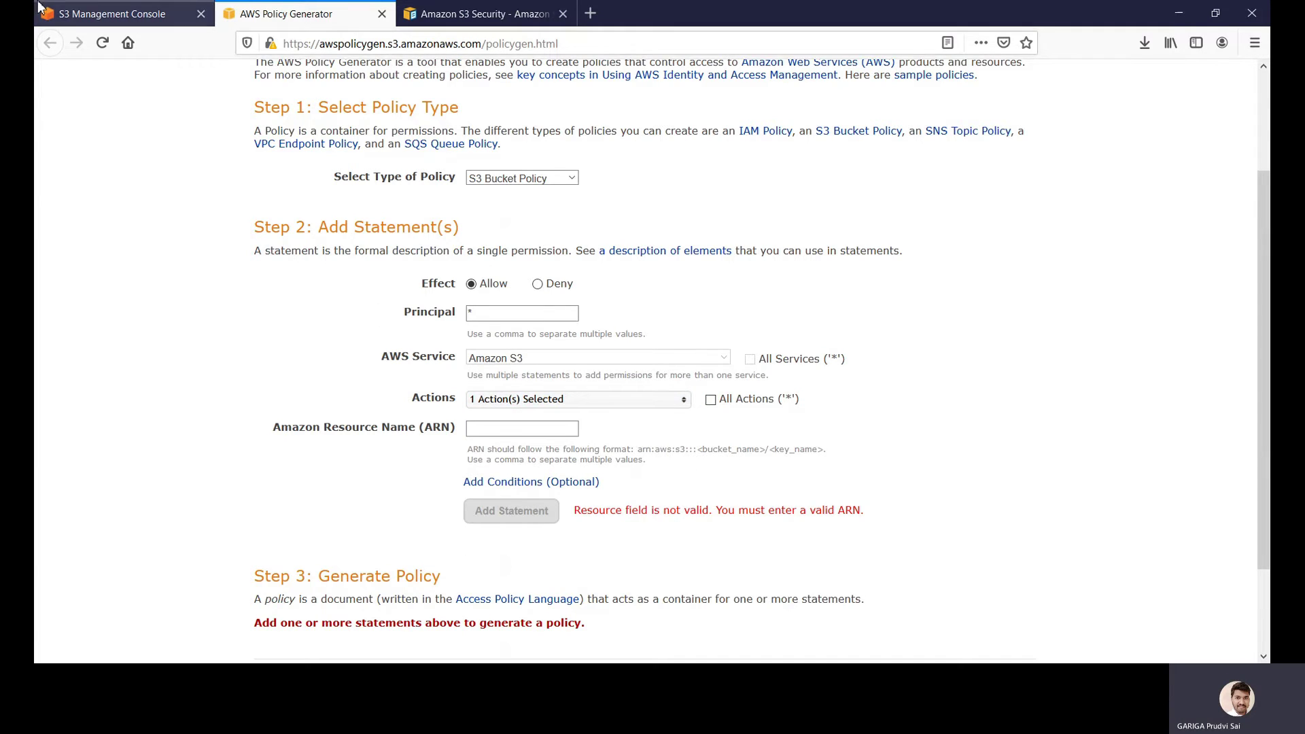
# - Copy the ARN arn:aws:s3:::letmehackit2020 from the bucket policy editor into the policy generator's resource name field
pyautogui.click(102, 13)
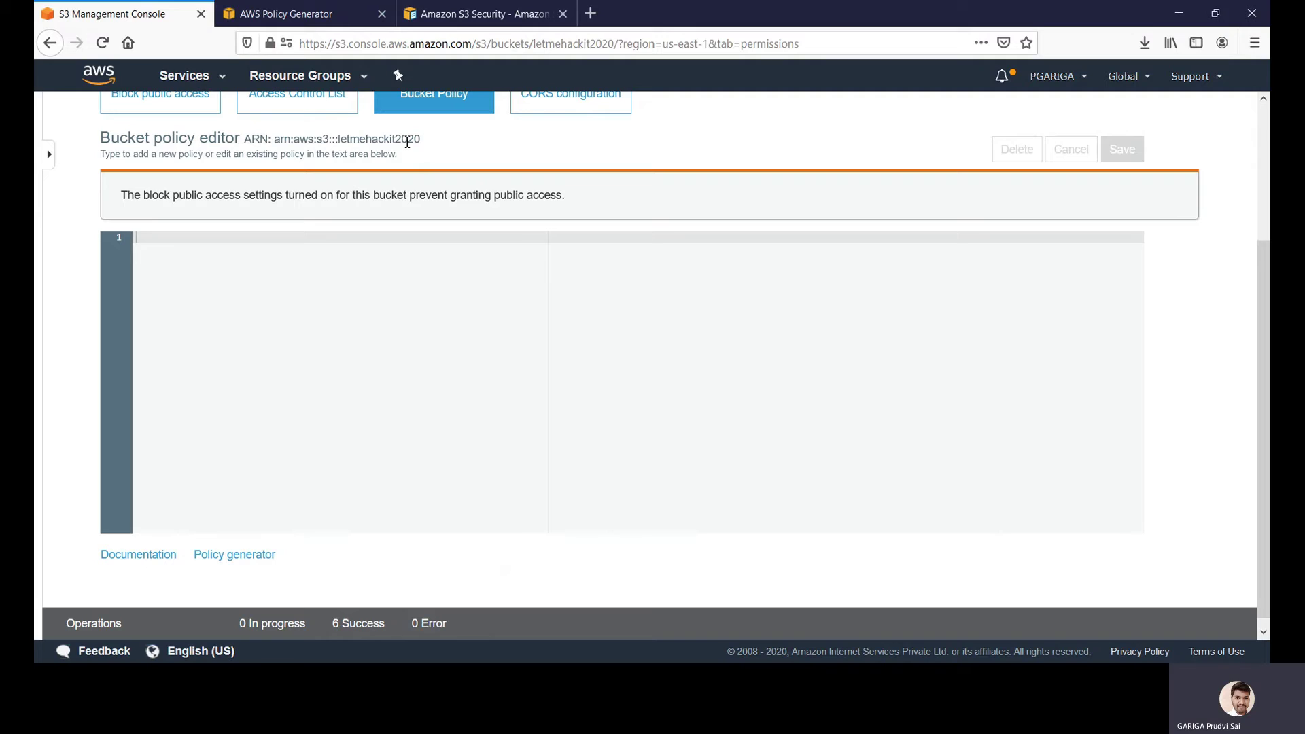
pyautogui.moveTo(100, 154); pyautogui.dragTo(278, 144)
pyautogui.hotkey('ctrl', 'c')
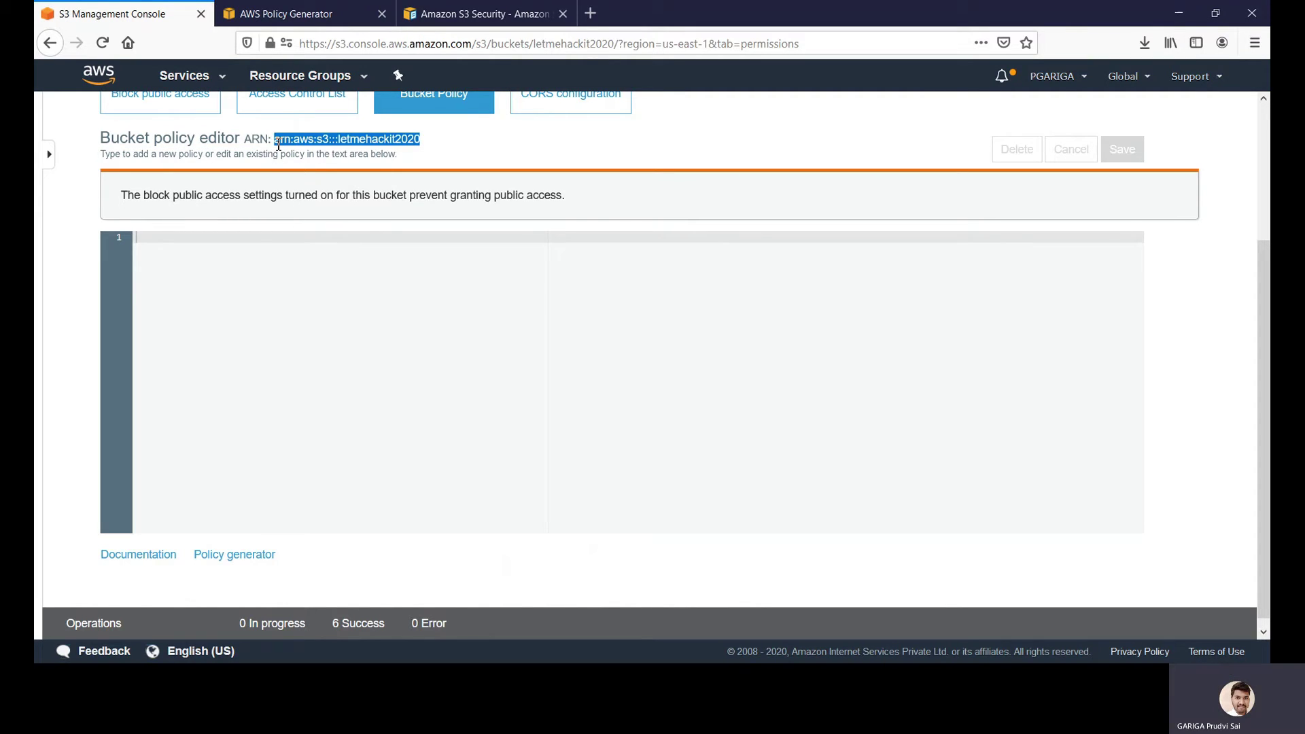
pyautogui.click(289, 16)
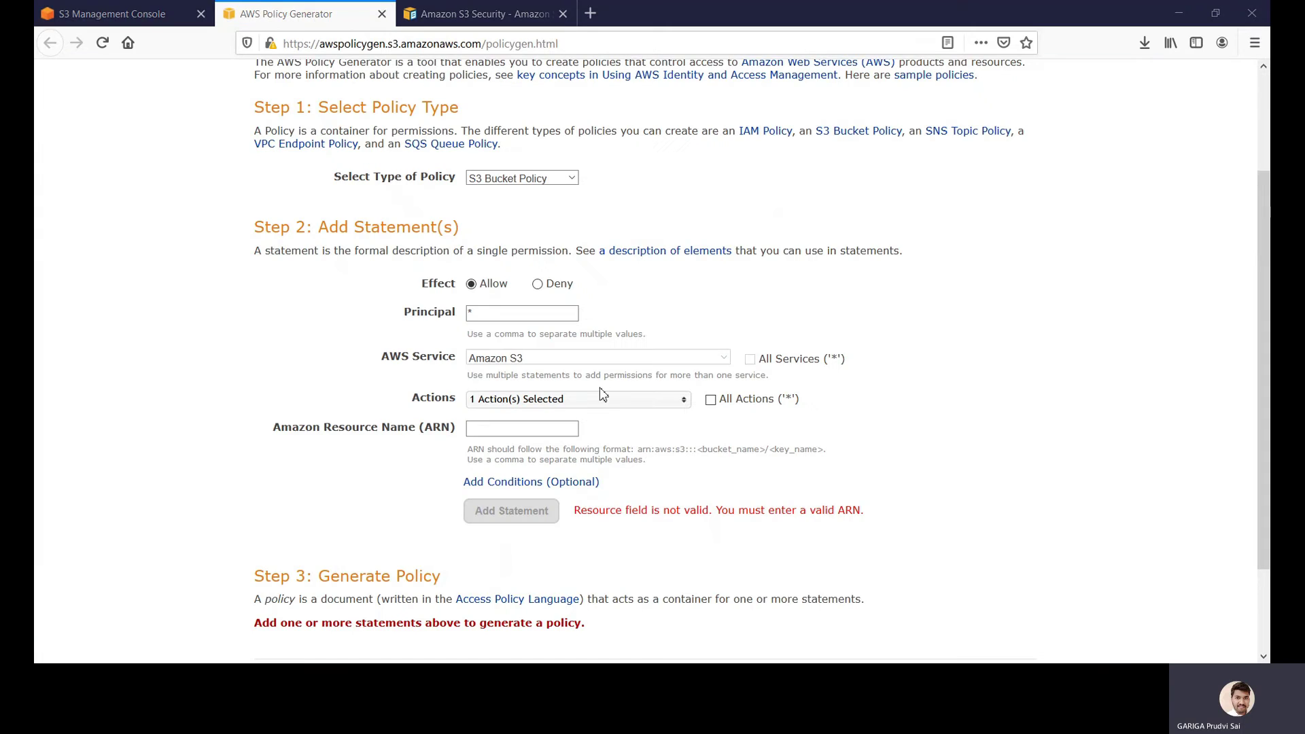
pyautogui.click(533, 428)
pyautogui.hotkey('ctrl', 'v')
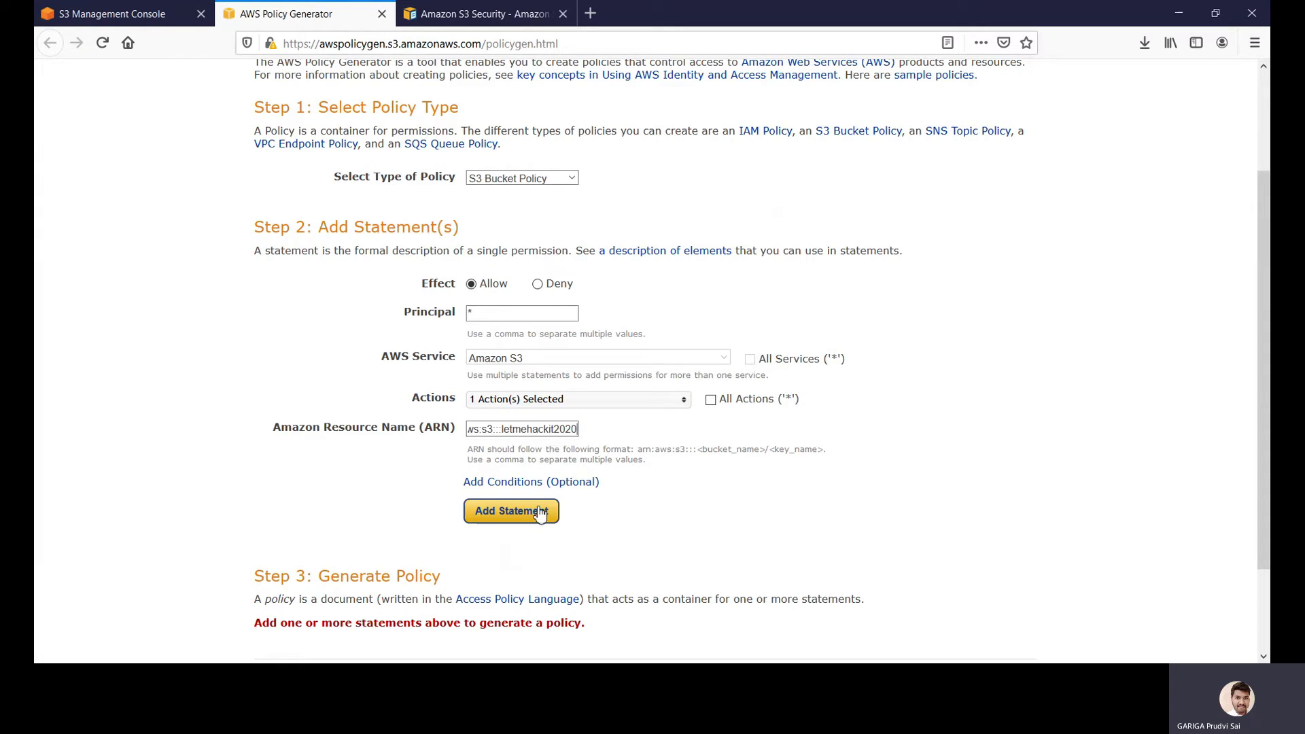
# - Add a StringEquals condition to the statement with key s3:x-amz-content-sha256 and value true
pyautogui.click(527, 484)
pyautogui.scroll(-4, 543, 476)
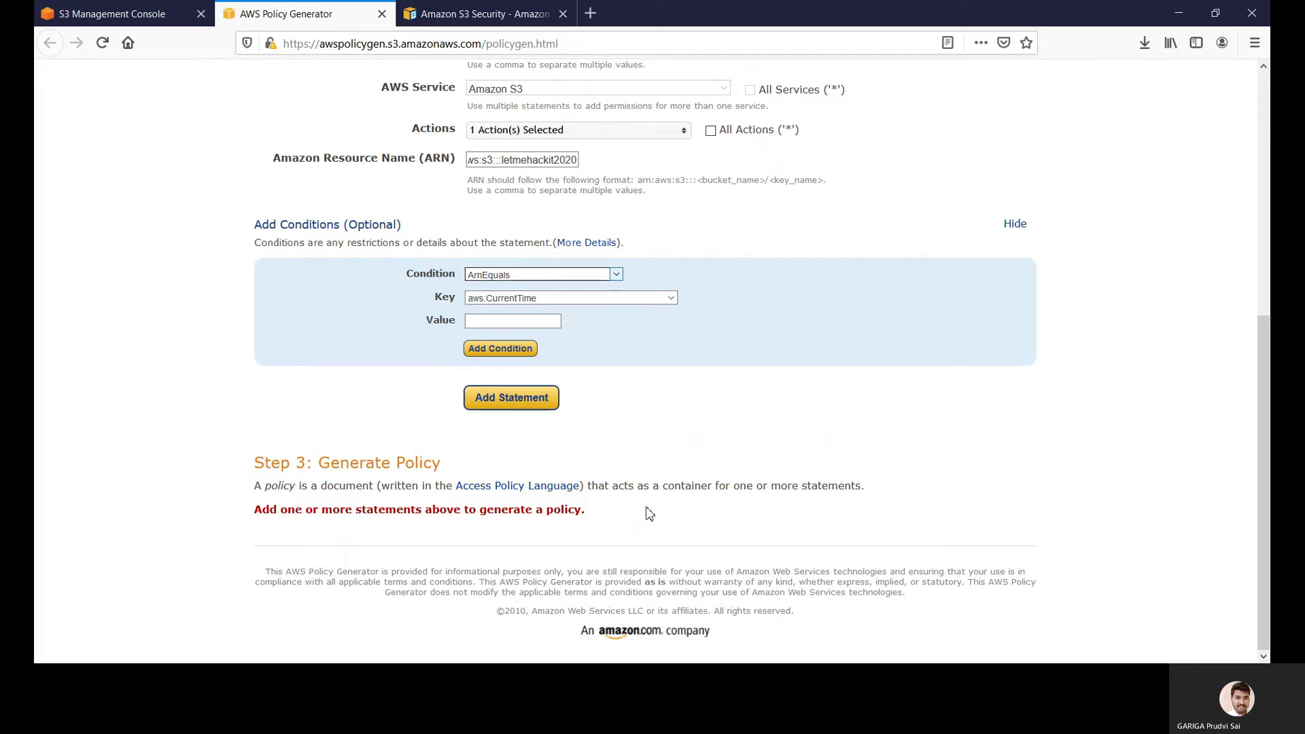
pyautogui.press('s')
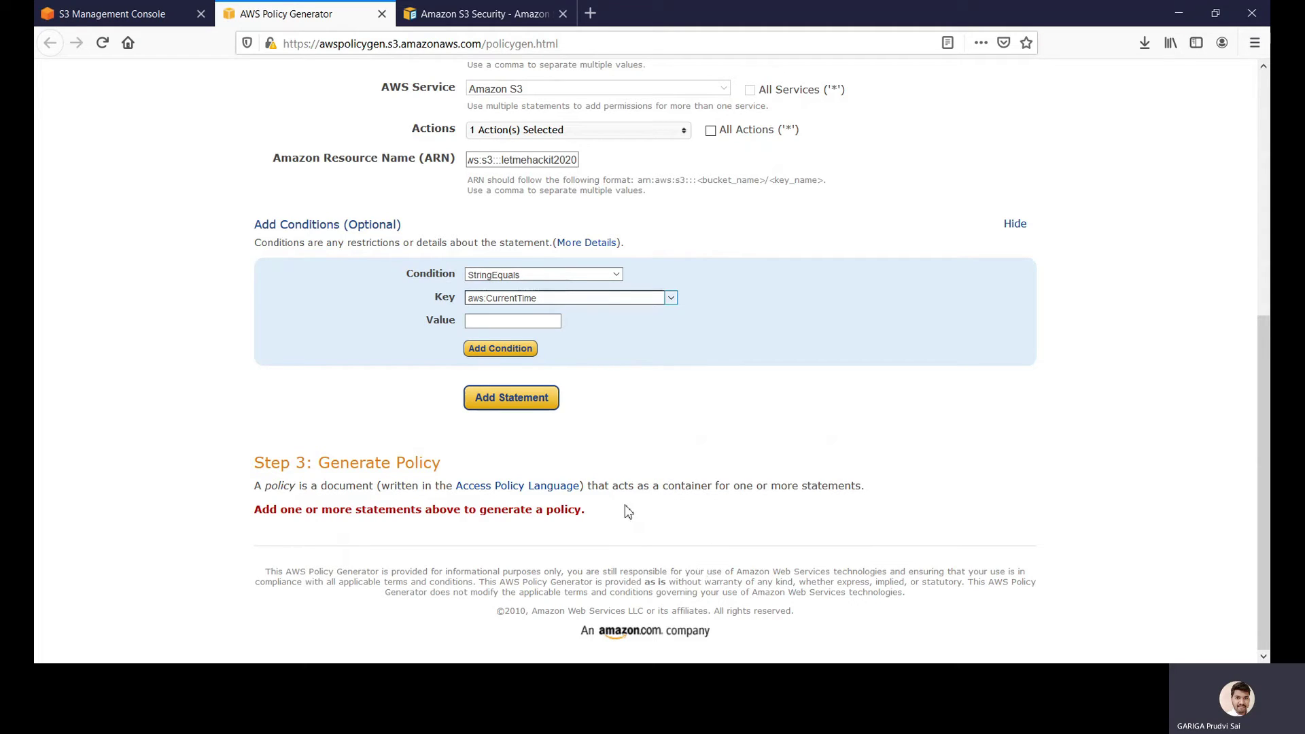
pyautogui.click(595, 448)
pyautogui.click(522, 323)
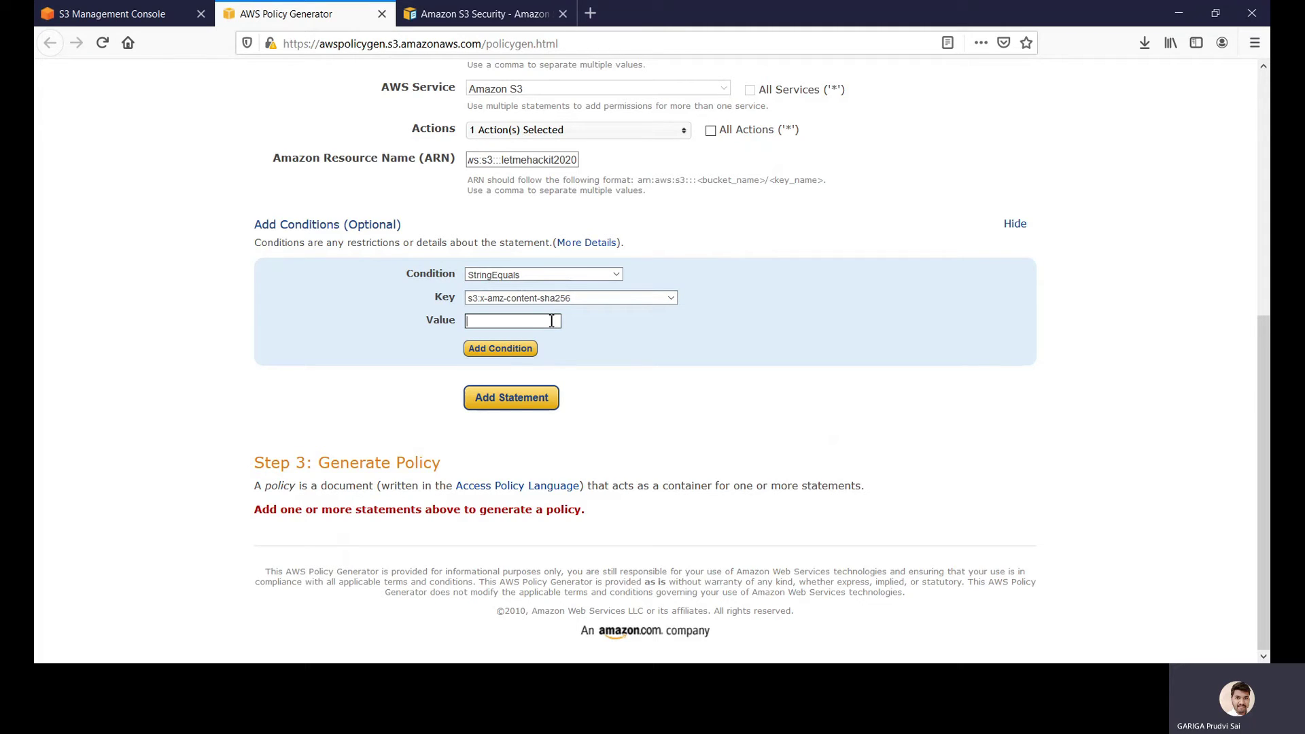
pyautogui.click(495, 348)
pyautogui.click(519, 322)
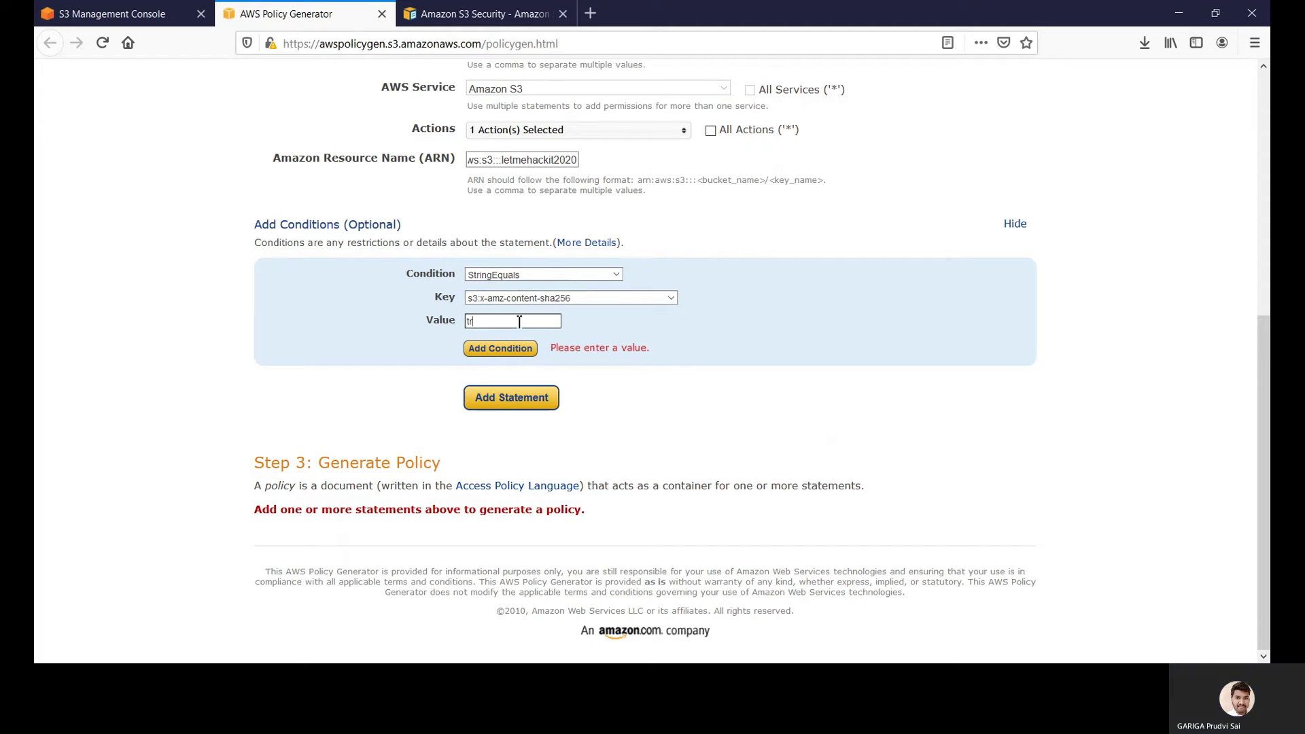
pyautogui.write('true')
pyautogui.click(500, 348)
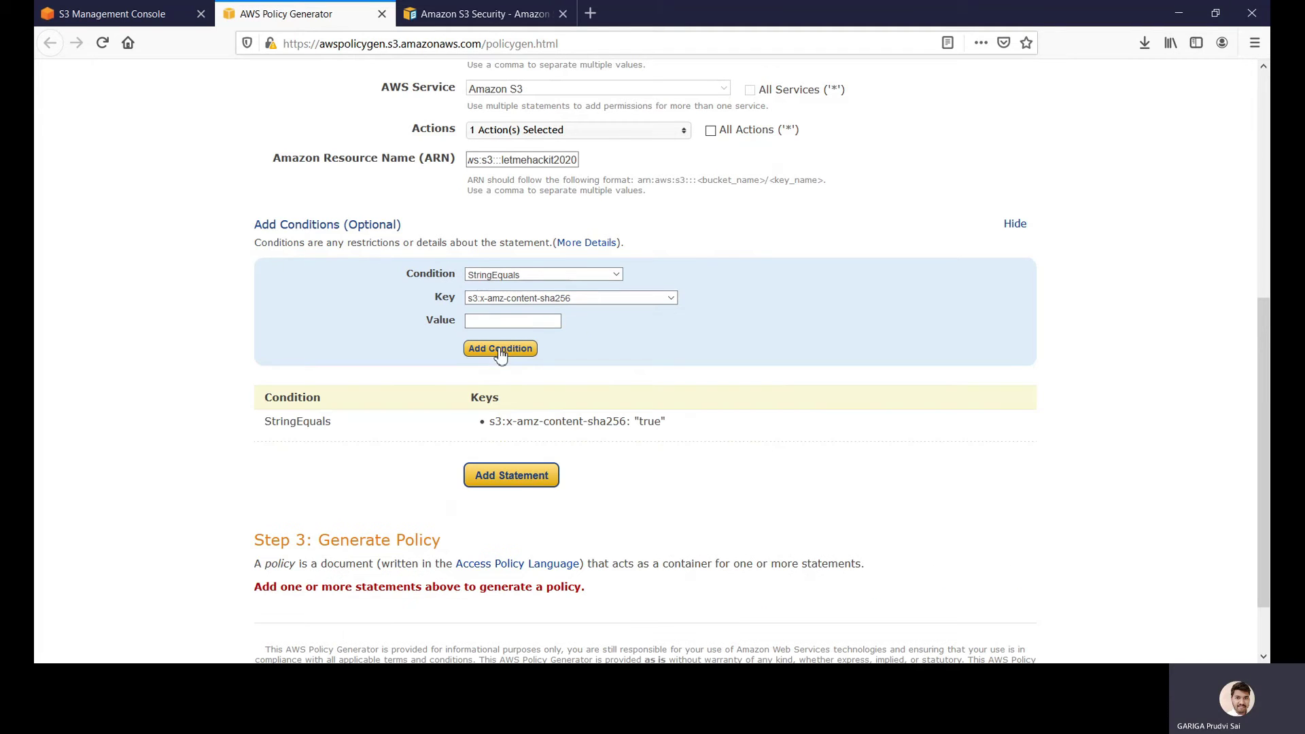
# - Add the configured statement to the policy and generate the policy's JSON document
pyautogui.click(528, 479)
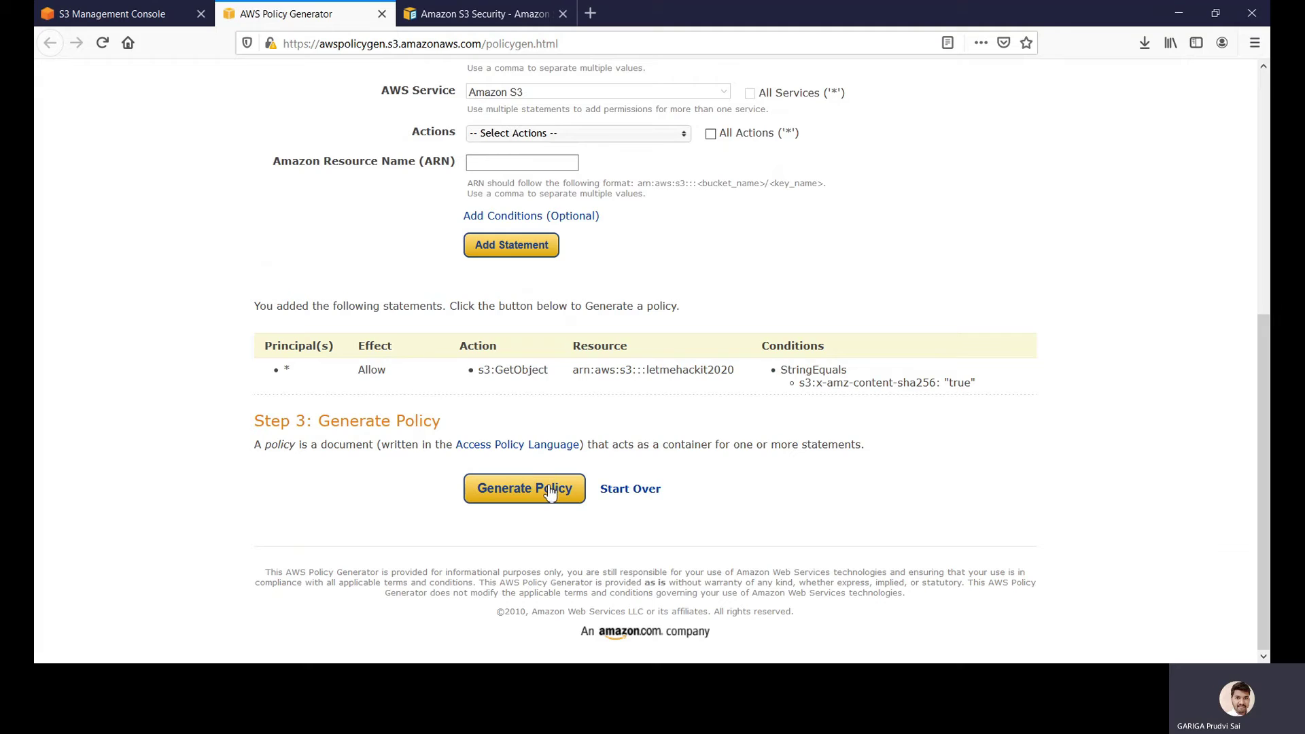
pyautogui.click(551, 487)
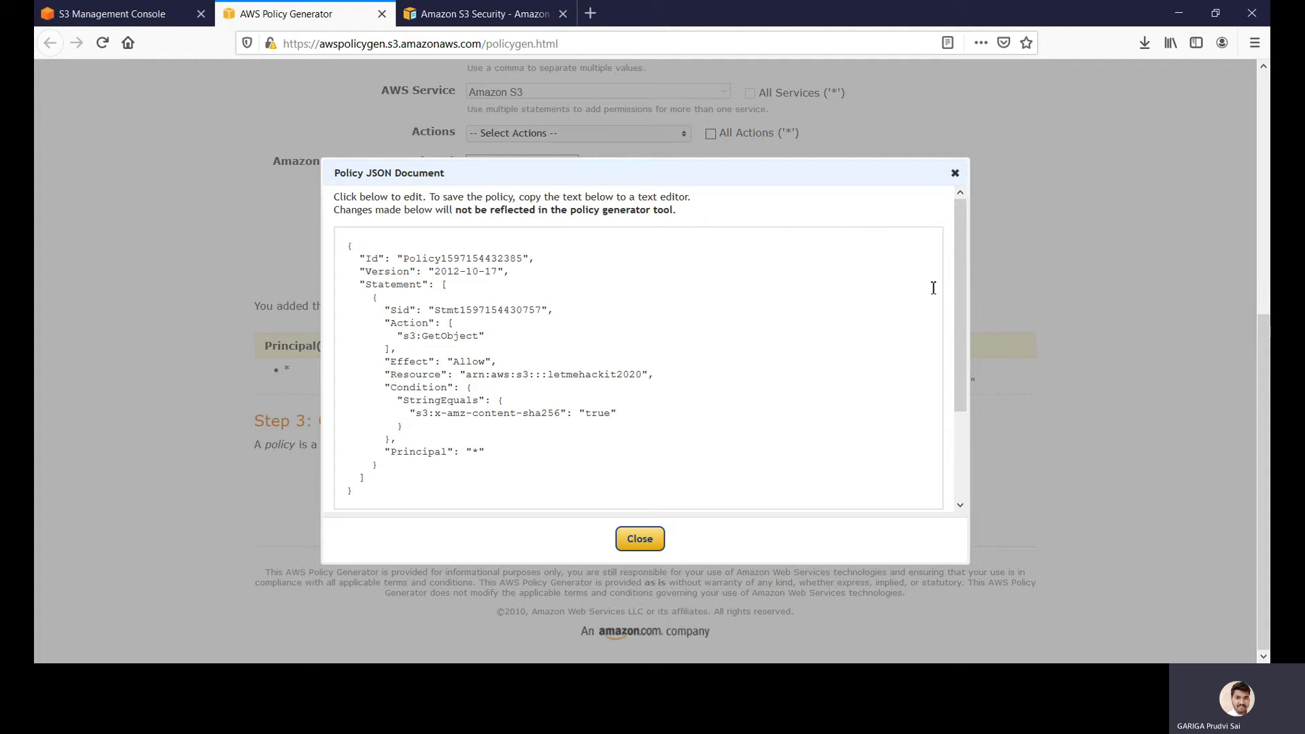
pyautogui.moveTo(954, 260); pyautogui.dragTo(964, 415)
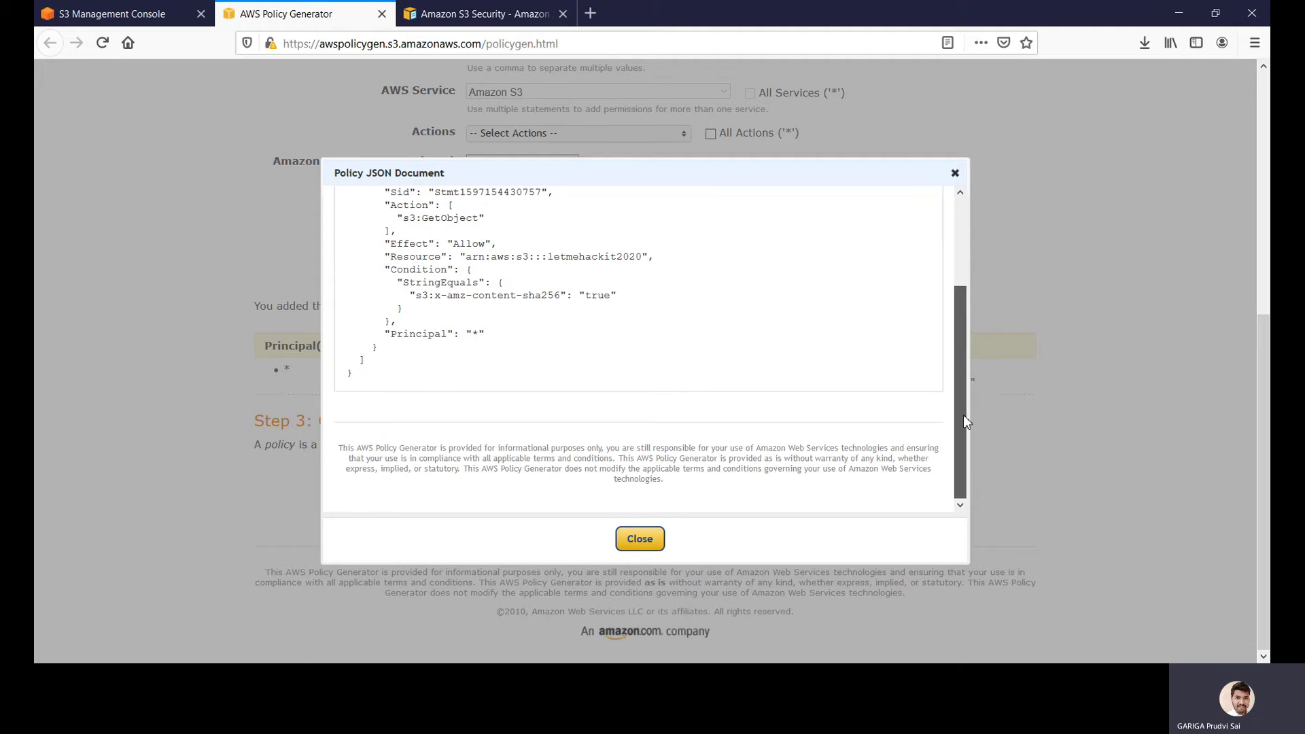
pyautogui.scroll(5, 926, 320)
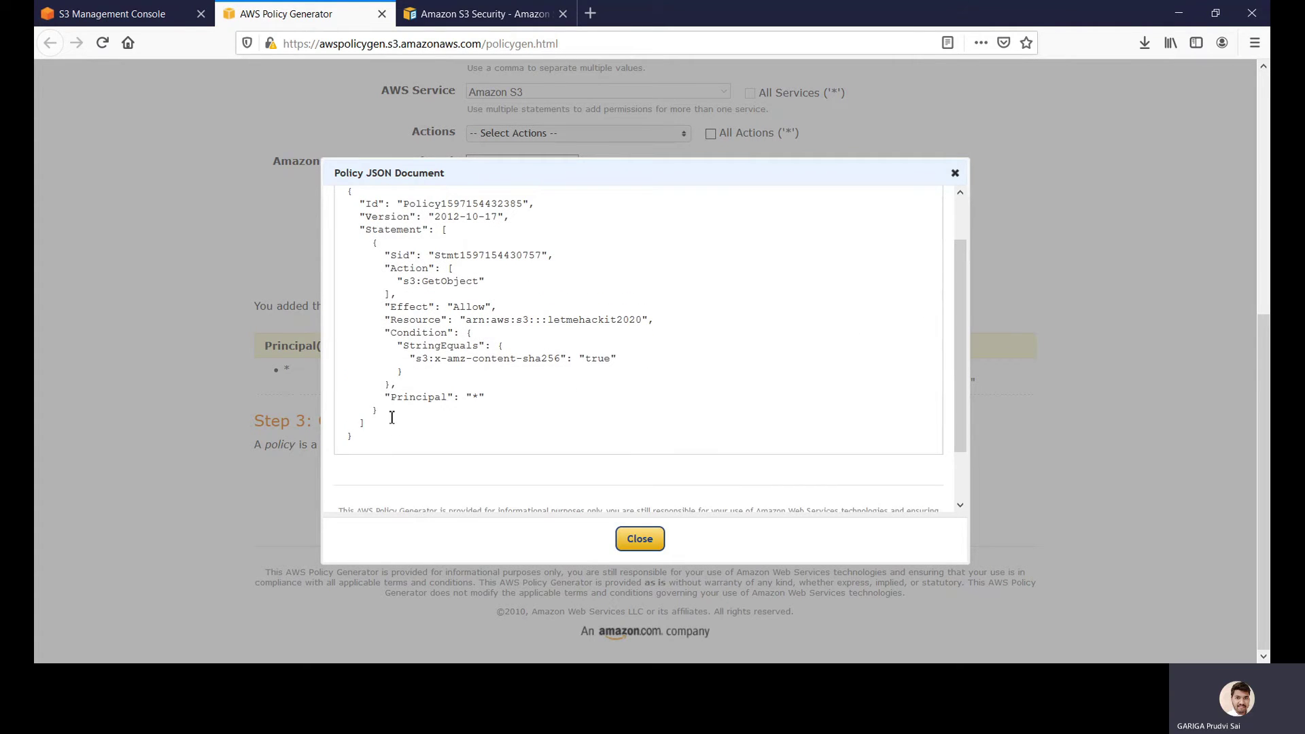
# - Copy the generated policy JSON into the letmehackit2020 bucket policy editor and discard the unsaved policy
pyautogui.moveTo(379, 440); pyautogui.dragTo(350, 198)
pyautogui.hotkey('ctrl', 'c')
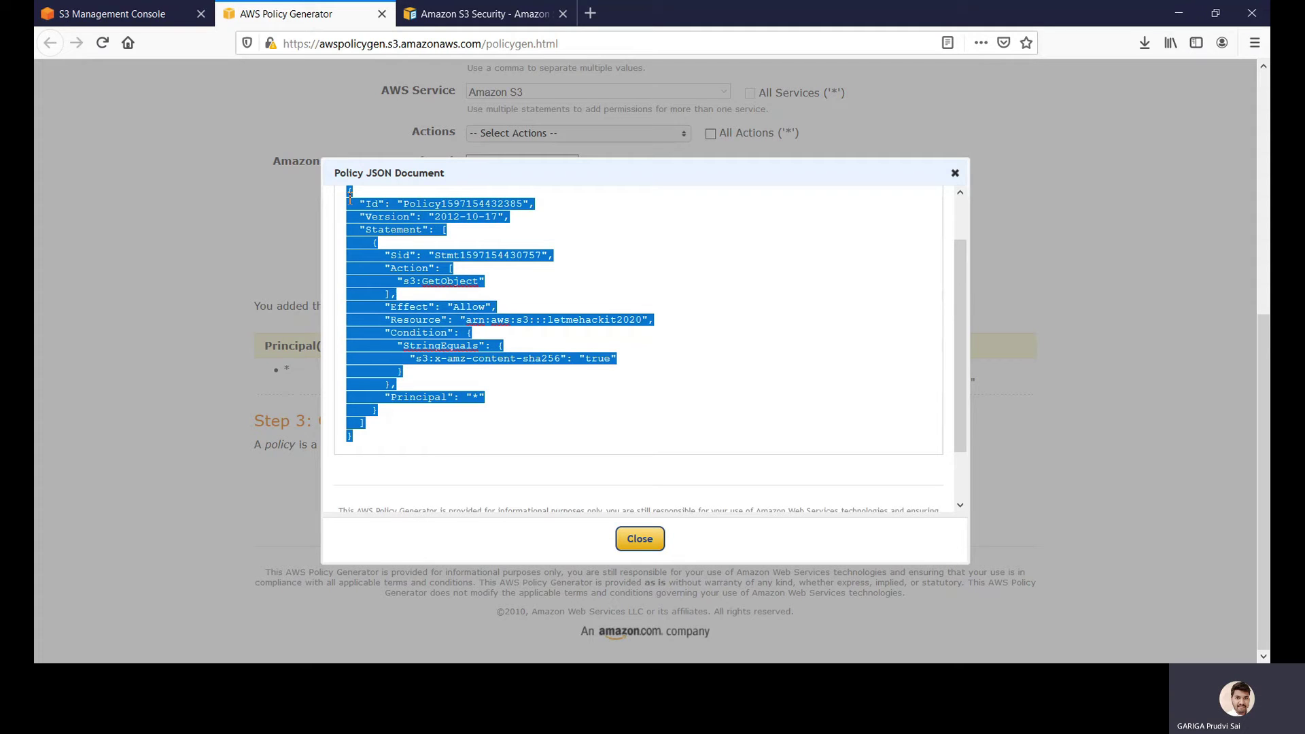
pyautogui.click(112, 13)
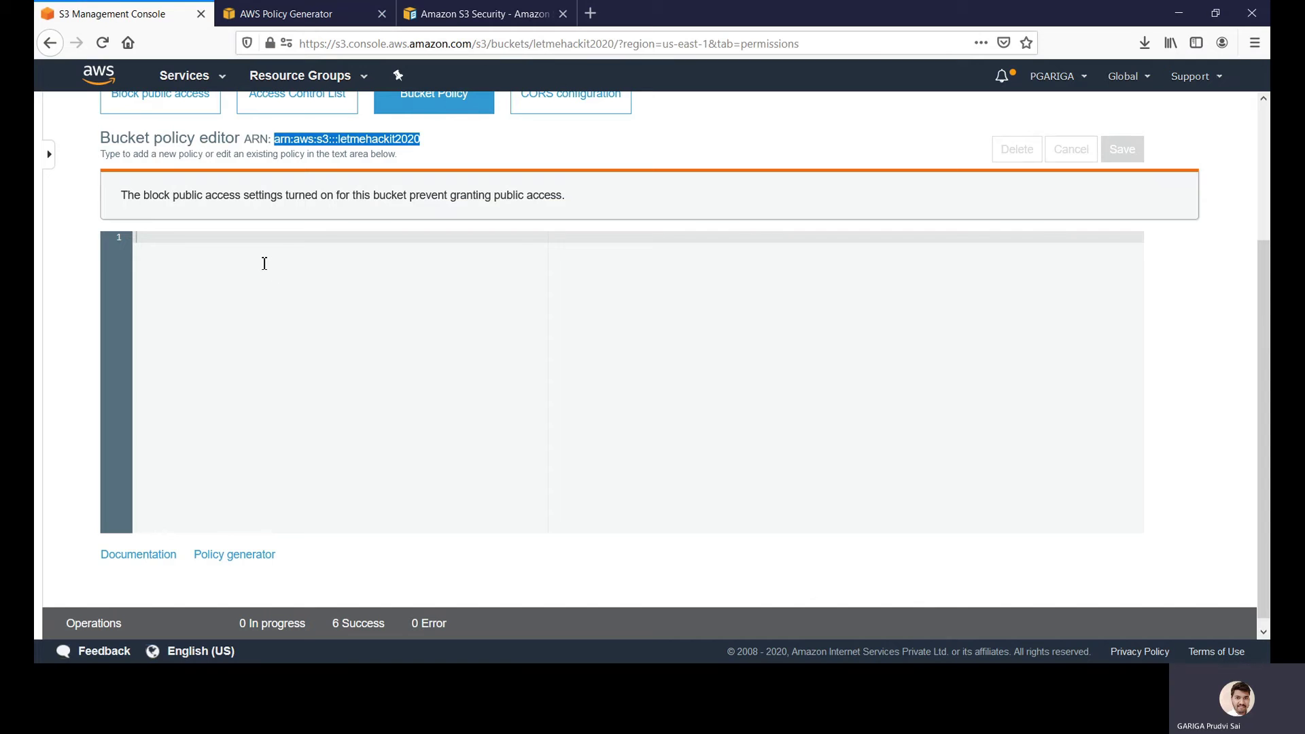
pyautogui.hotkey('ctrl', 'v')
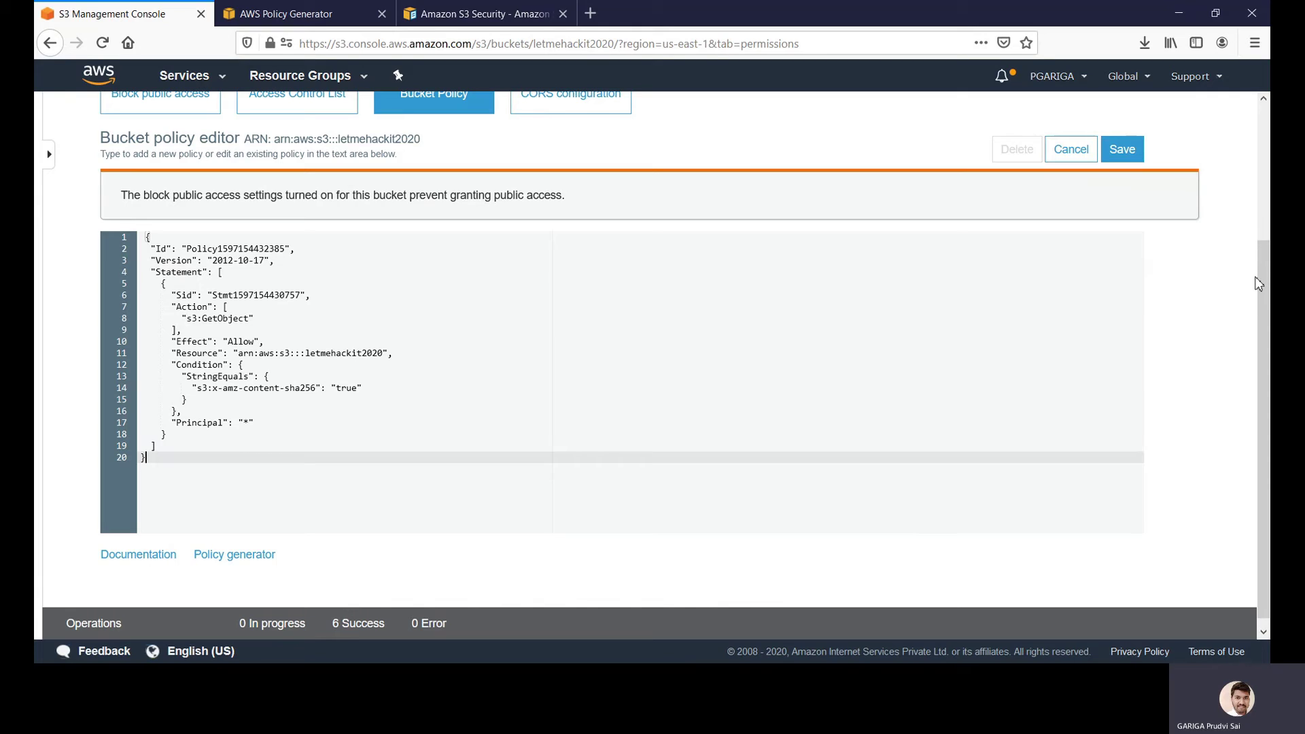
pyautogui.click(1068, 152)
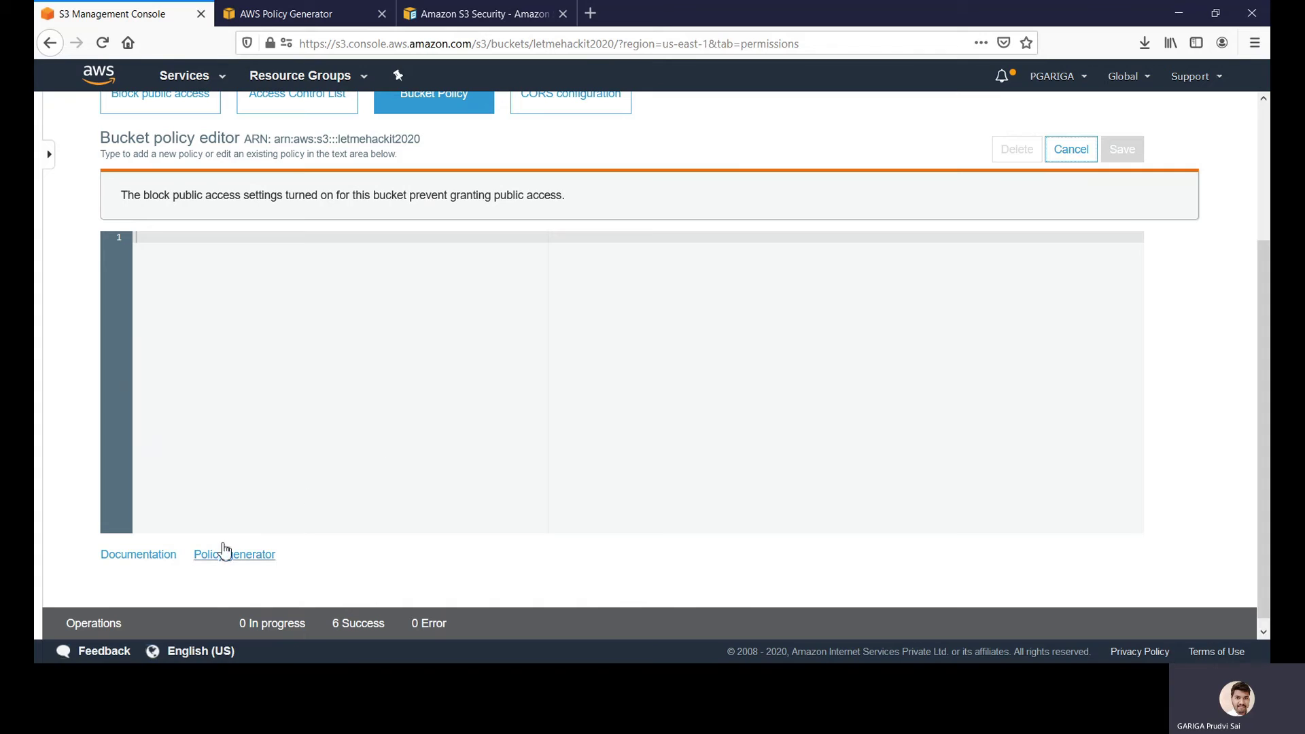
# - Open the bucket policy documentation and look over the Using Bucket Policies and User Policies page
pyautogui.click(156, 567)
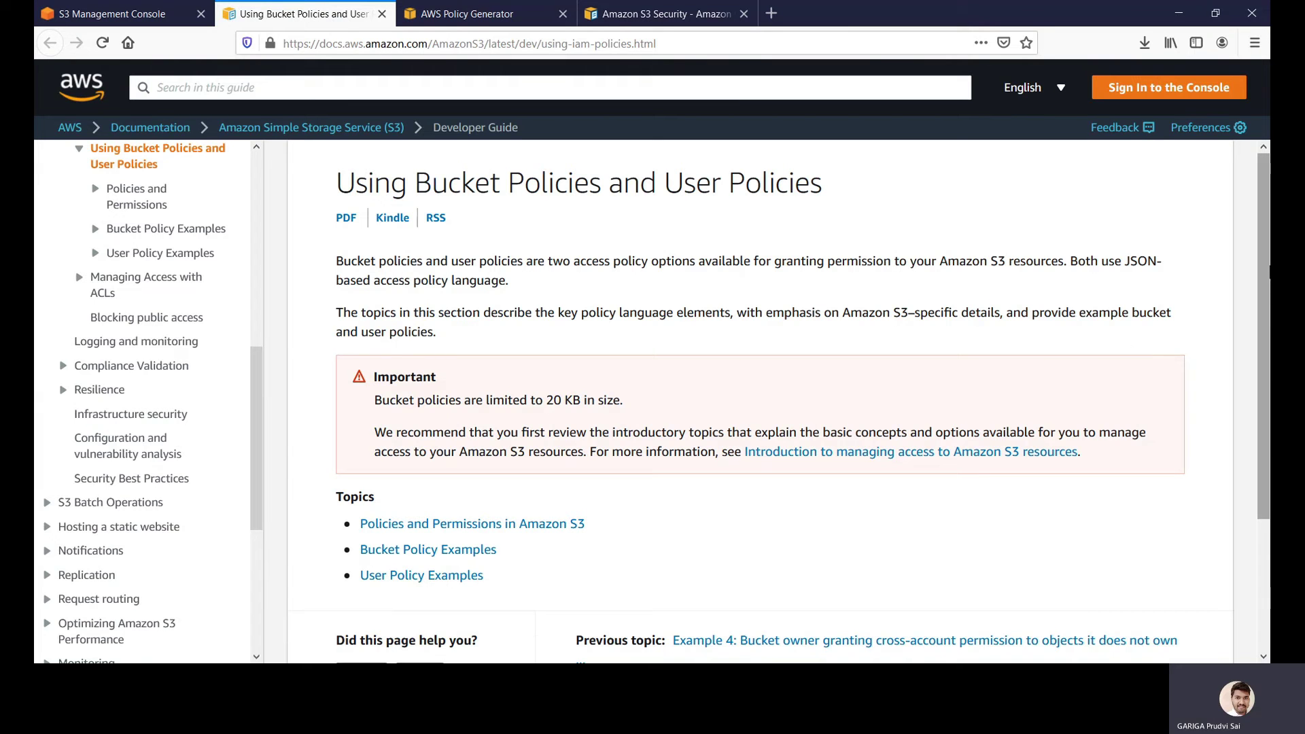
pyautogui.scroll(-3, 1132, 352)
pyautogui.scroll(3, 1269, 482)
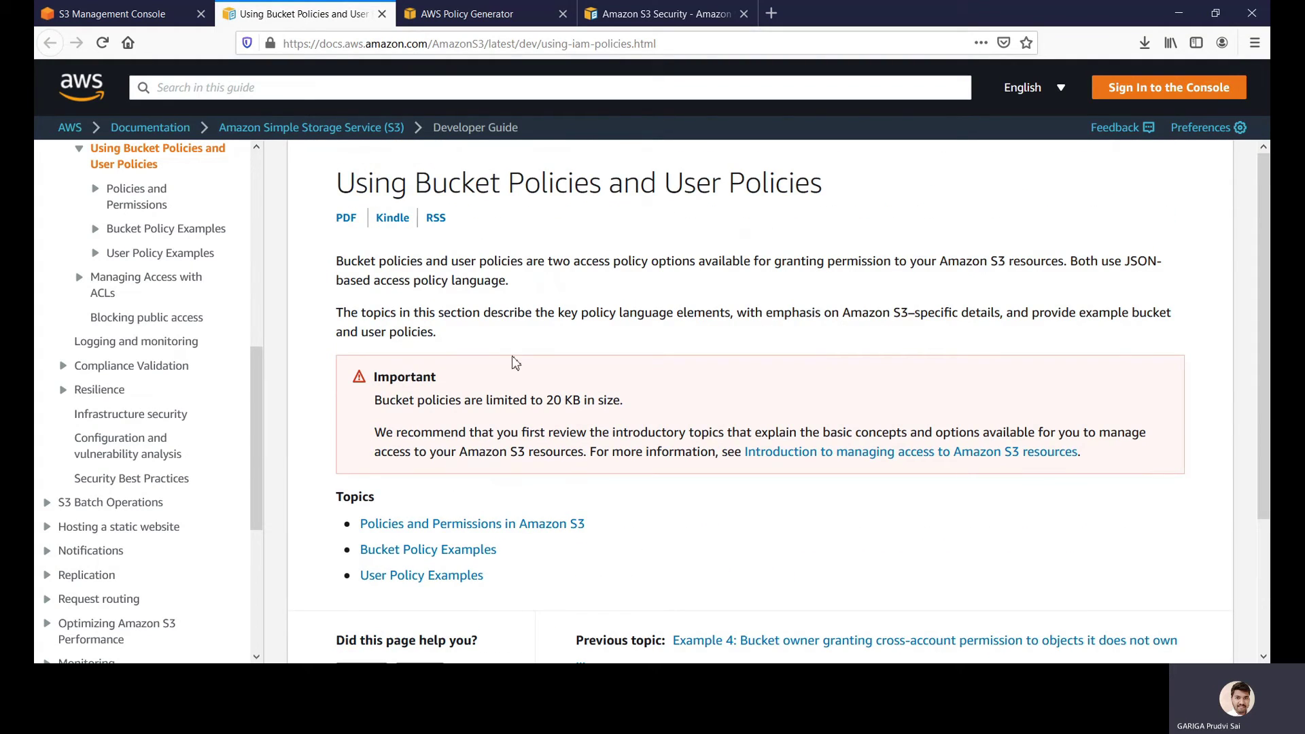
# - Open the Policies and Permissions topic and examine its policy element descriptions and example bucket policy
pyautogui.click(138, 197)
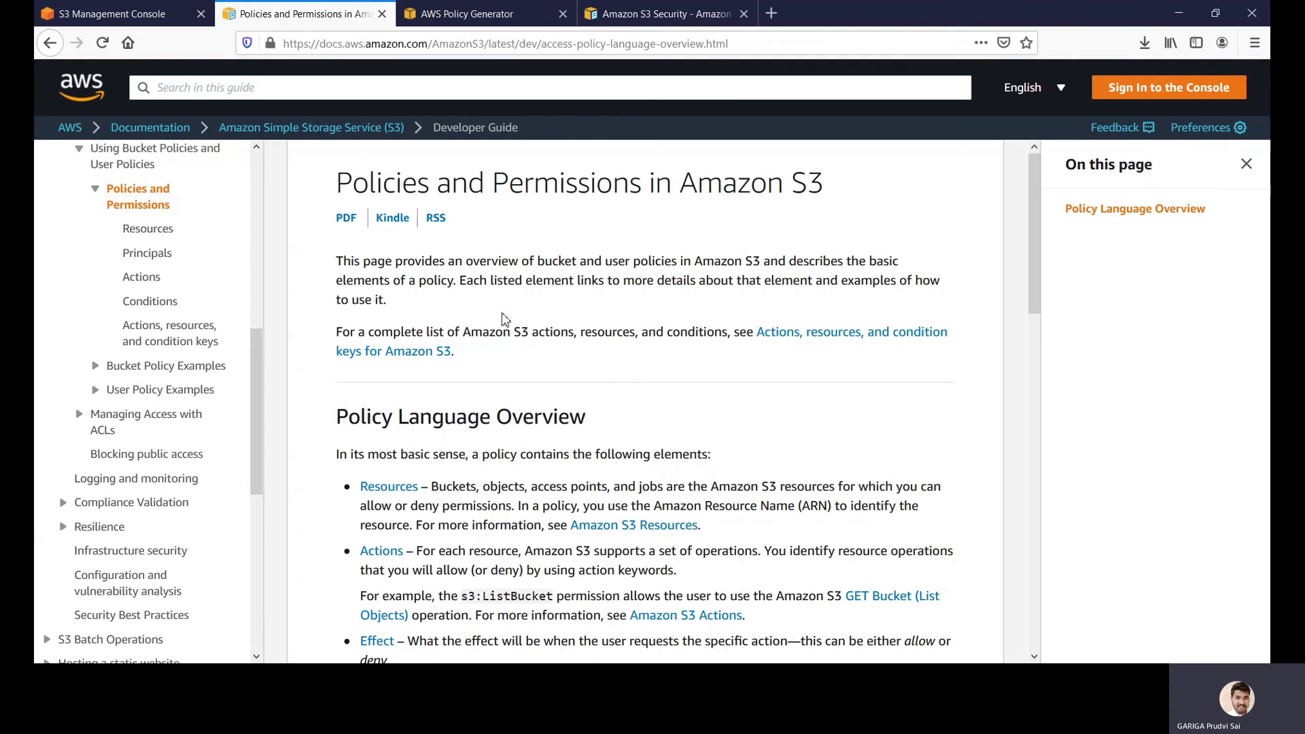
pyautogui.moveTo(1038, 218); pyautogui.dragTo(1081, 465)
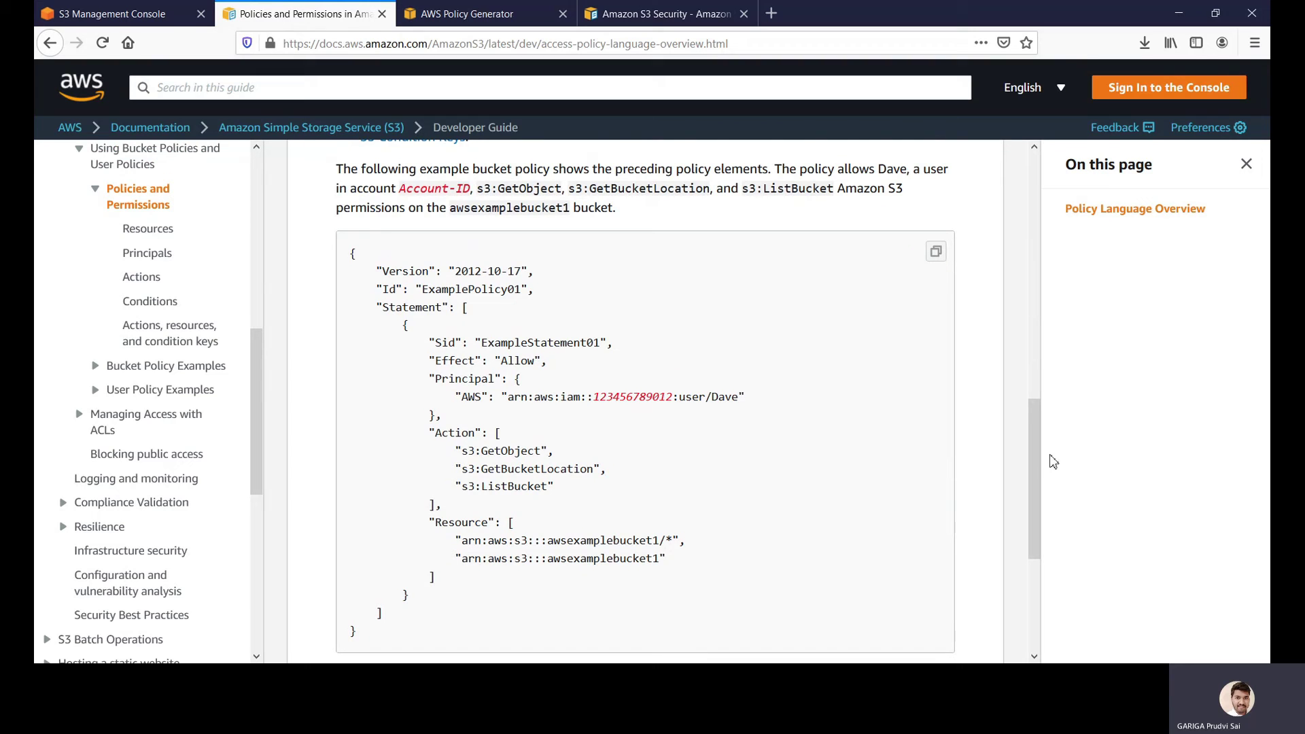
pyautogui.moveTo(1037, 455); pyautogui.dragTo(1041, 413)
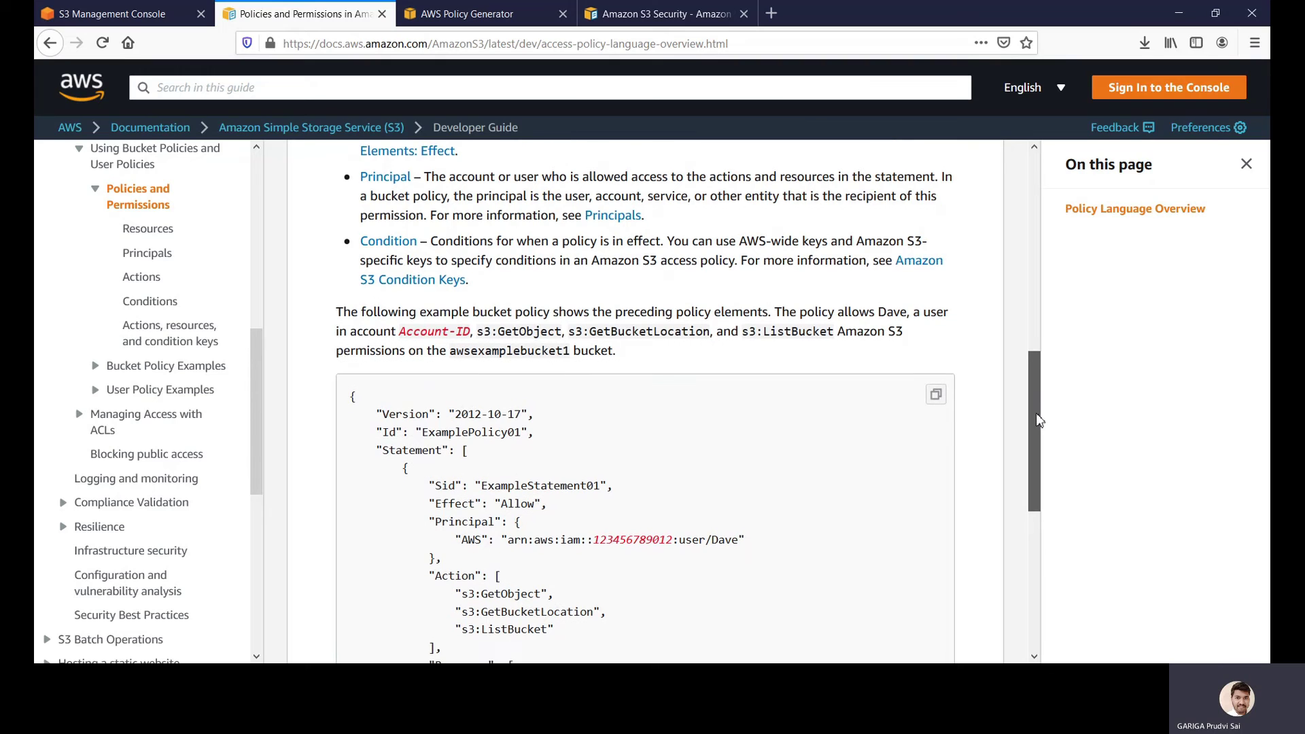
pyautogui.moveTo(1040, 414); pyautogui.dragTo(1039, 482)
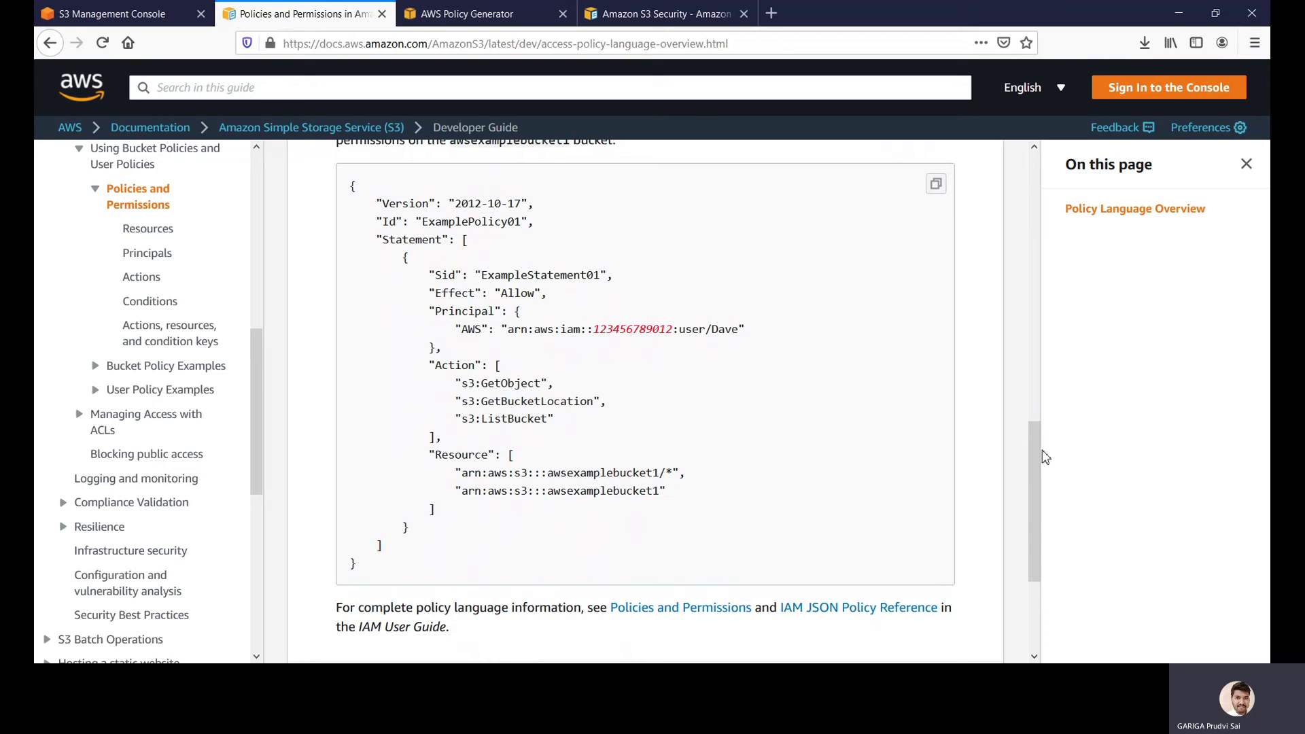
pyautogui.scroll(-3, 1030, 516)
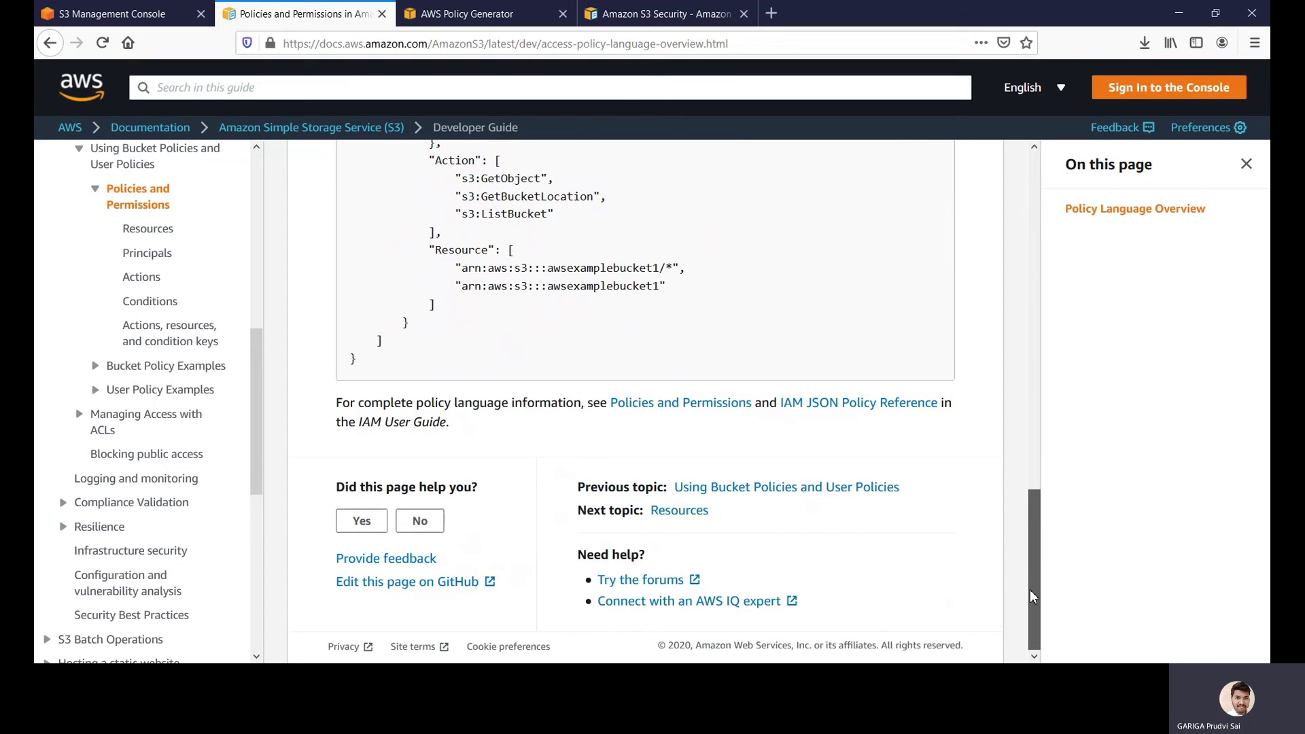
pyautogui.scroll(4, 1030, 503)
pyautogui.scroll(-4, 1032, 480)
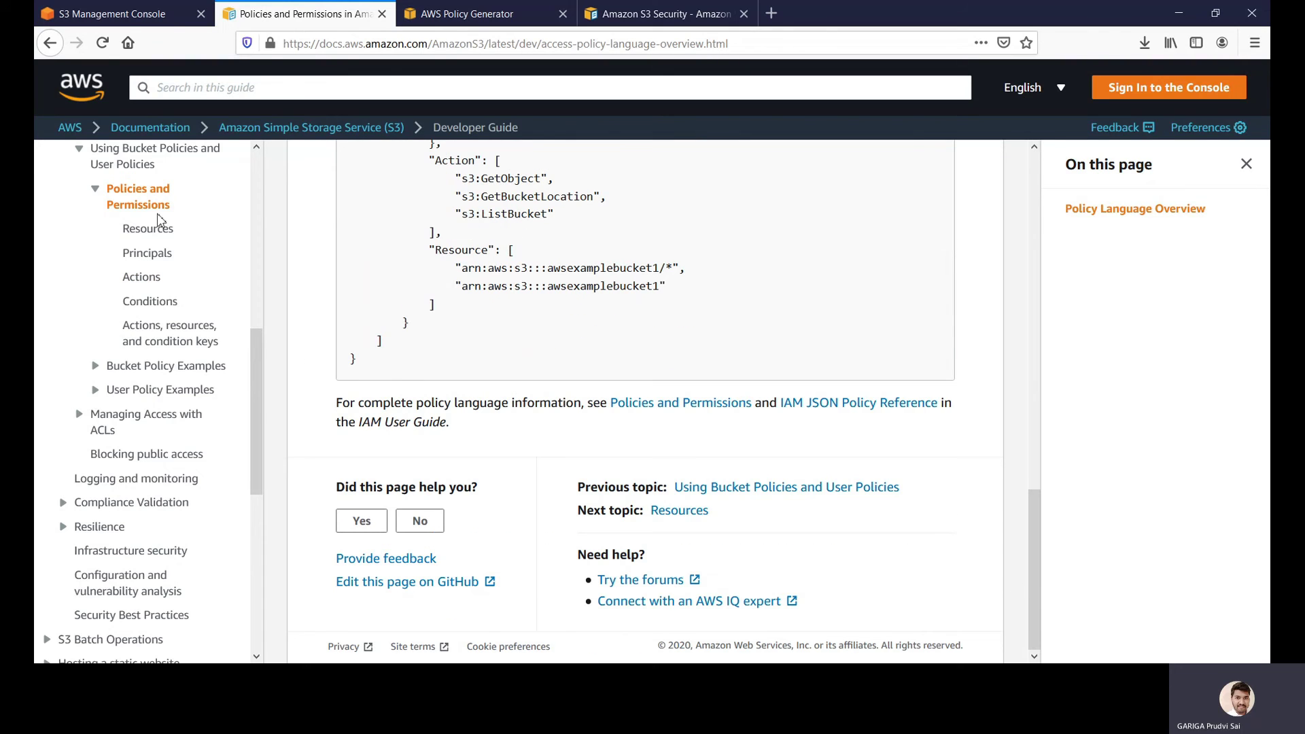
# - Return to the S3 console and review the letmehackit2020 bucket's properties, including the server access logging options and the advanced settings
pyautogui.click(122, 10)
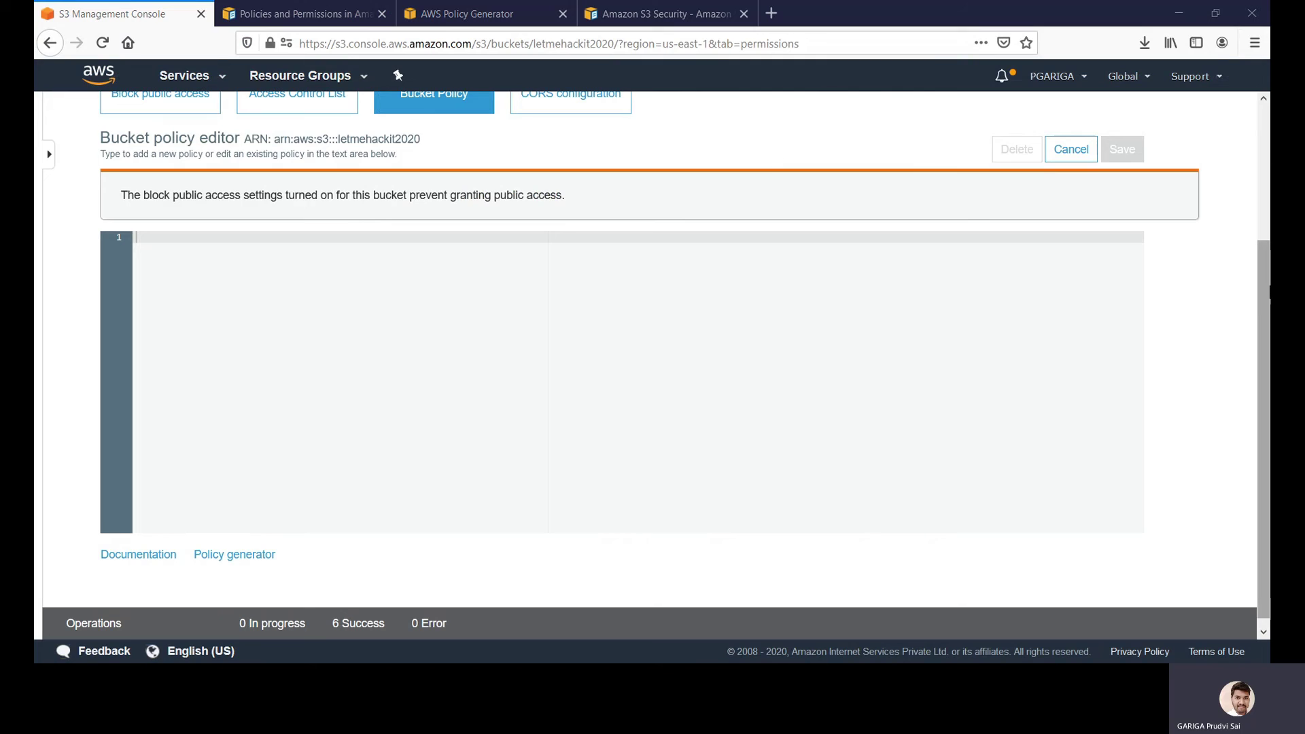
pyautogui.scroll(2, 1268, 203)
pyautogui.scroll(1, 1268, 204)
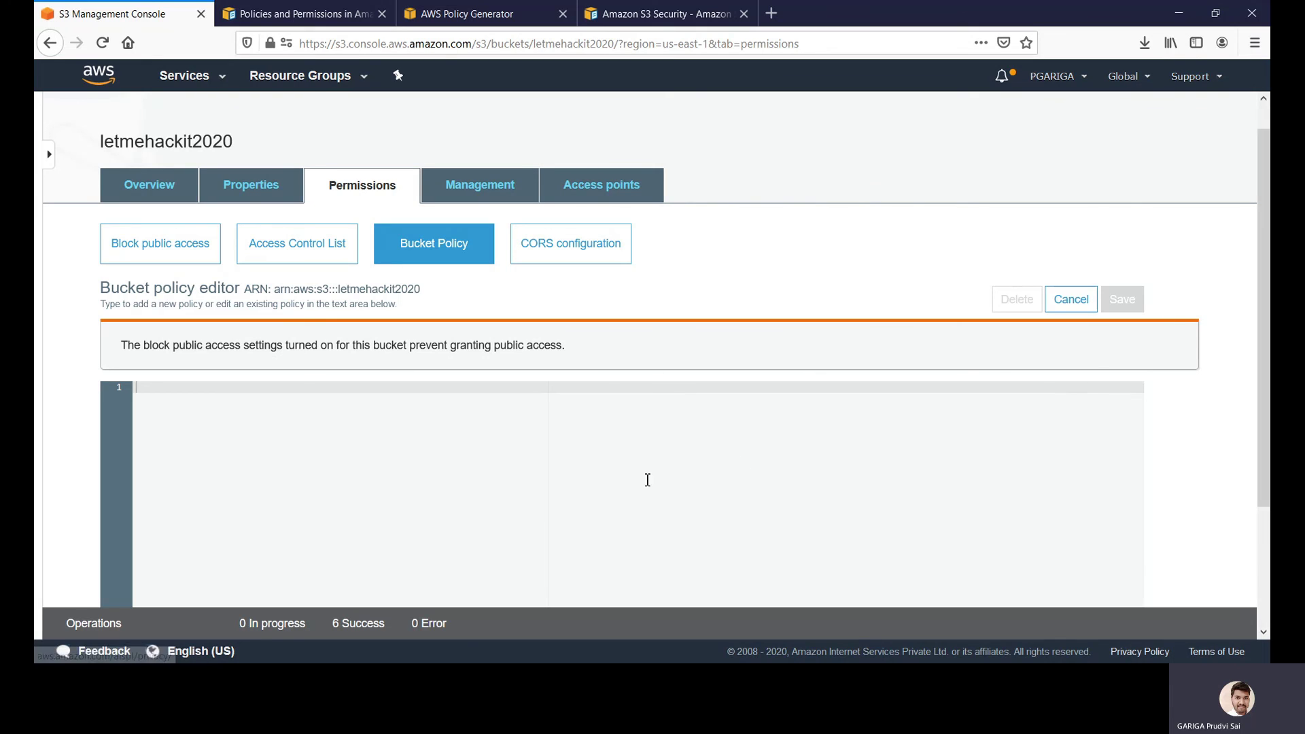
pyautogui.click(252, 197)
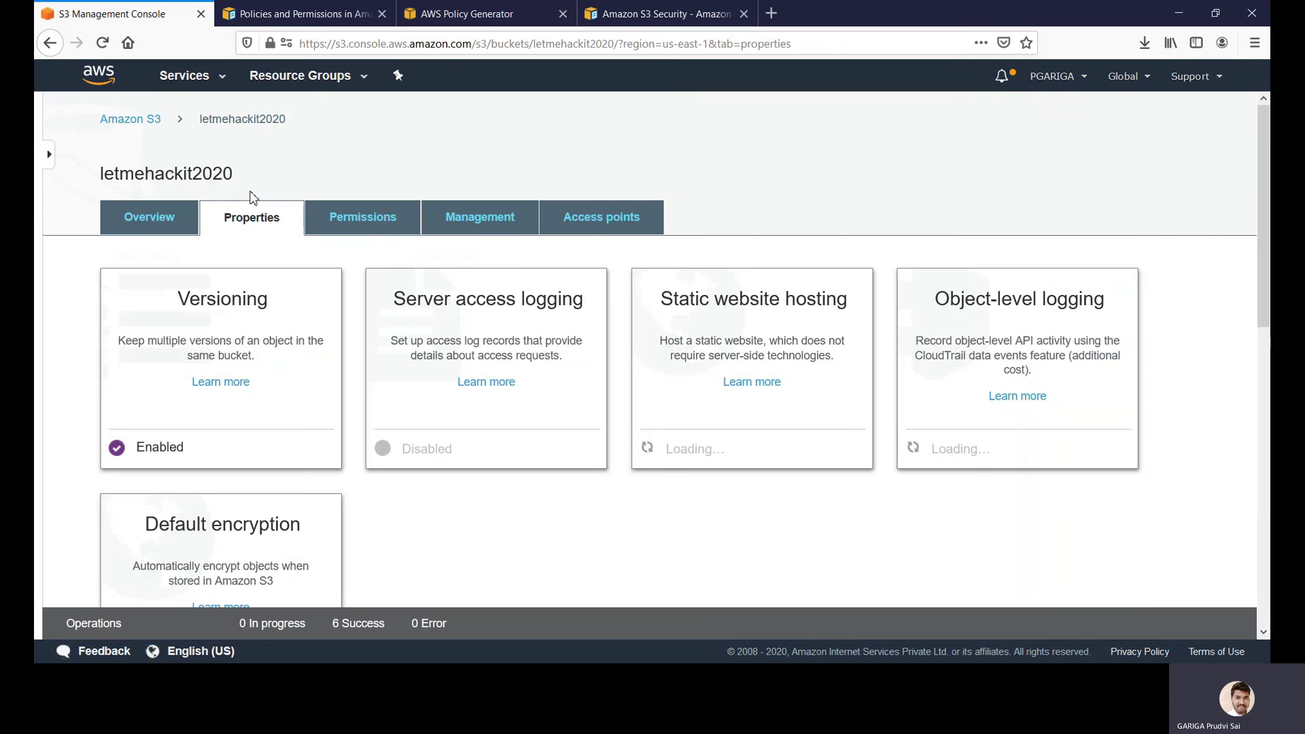
pyautogui.click(532, 309)
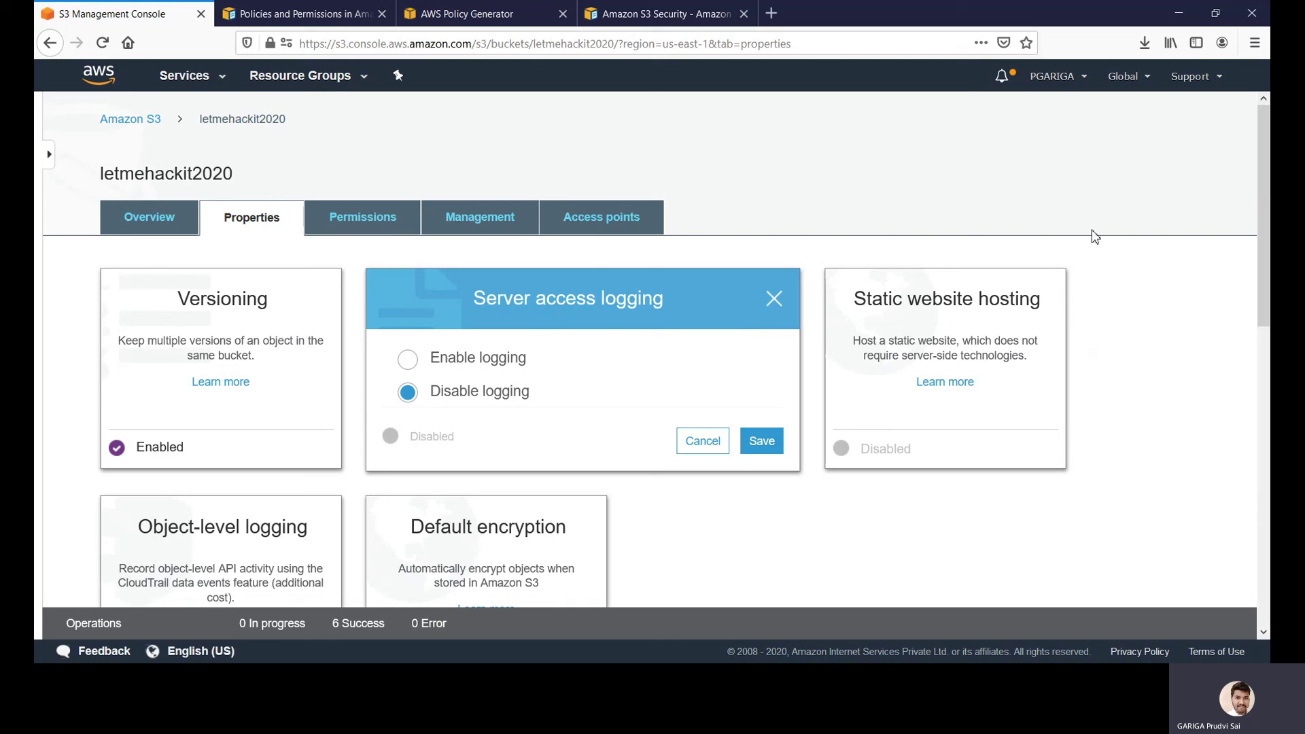
pyautogui.scroll(-5, 653, 350)
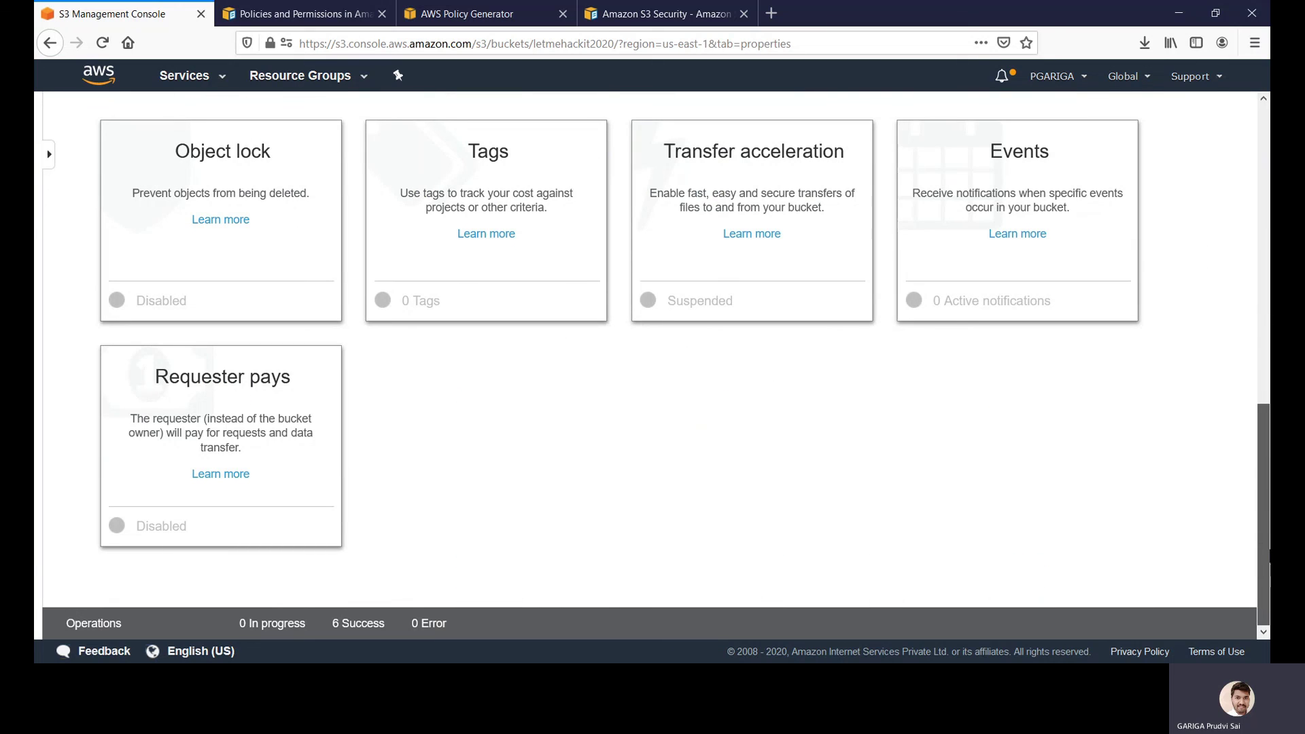
pyautogui.scroll(6, 1269, 549)
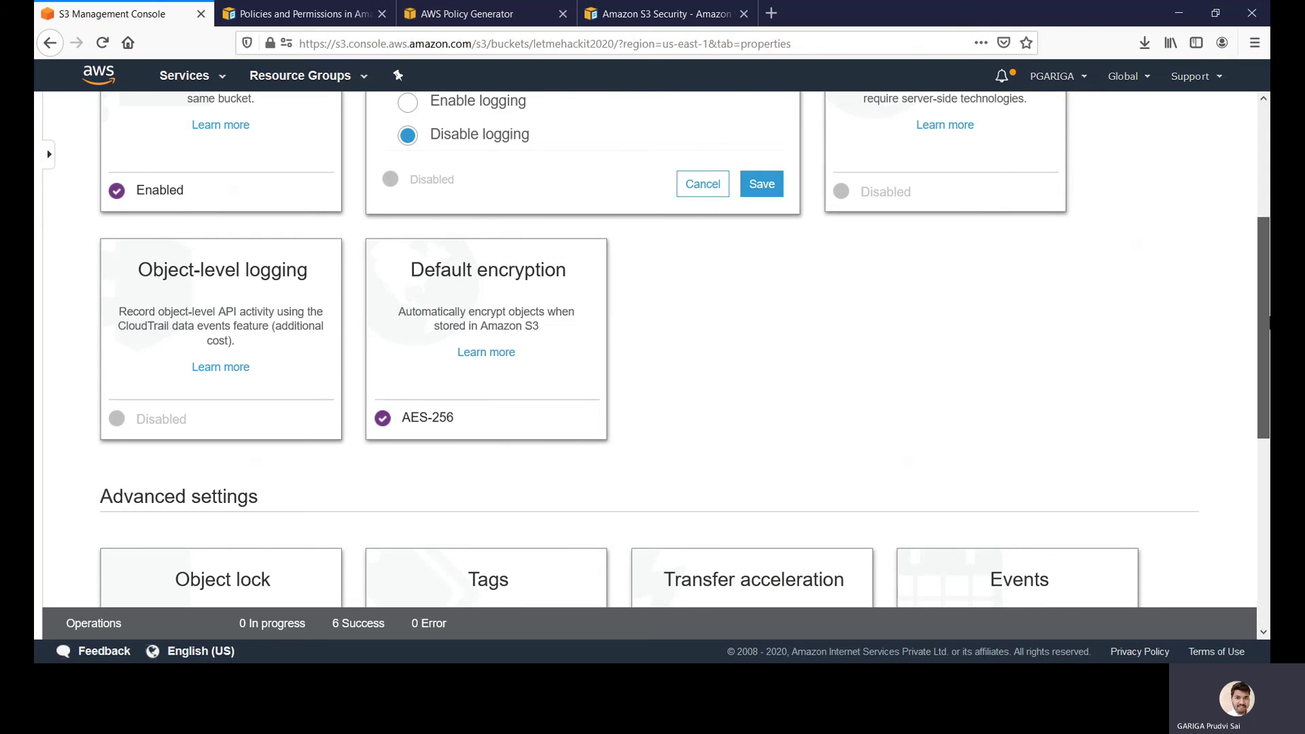
pyautogui.moveTo(1269, 319); pyautogui.dragTo(1269, 448)
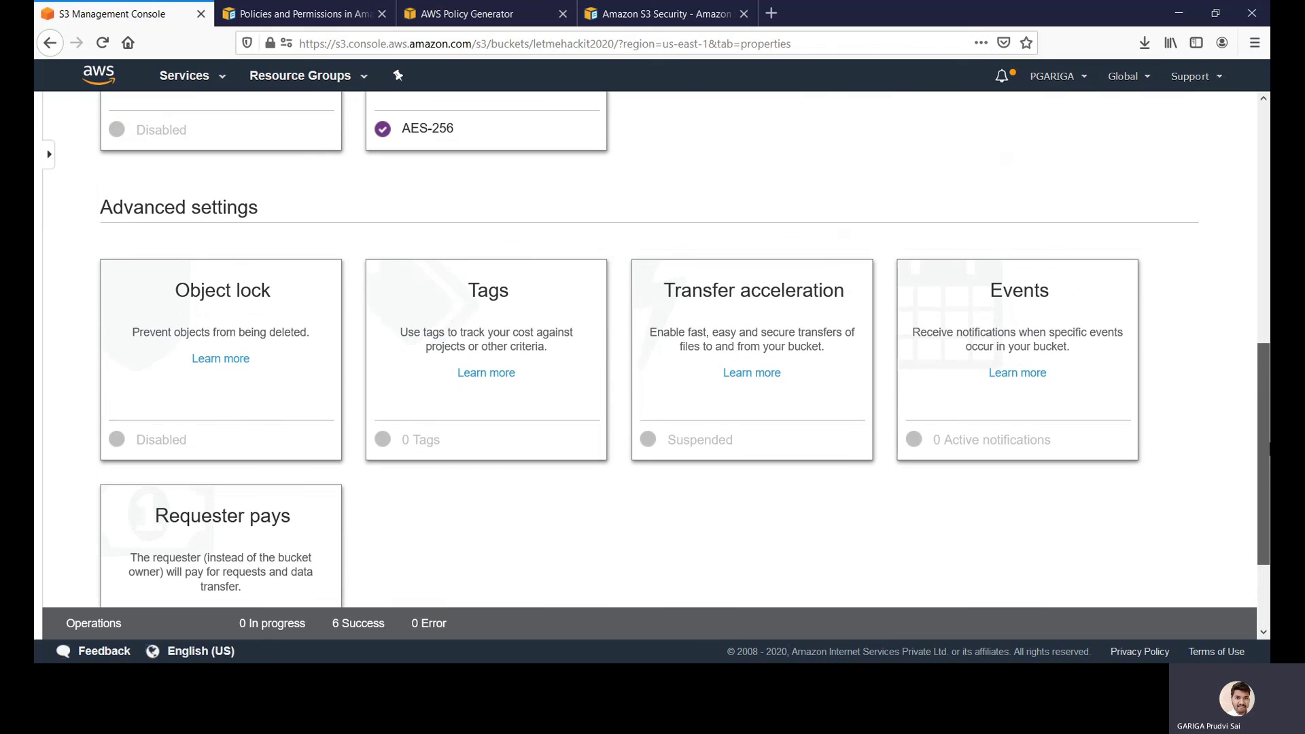